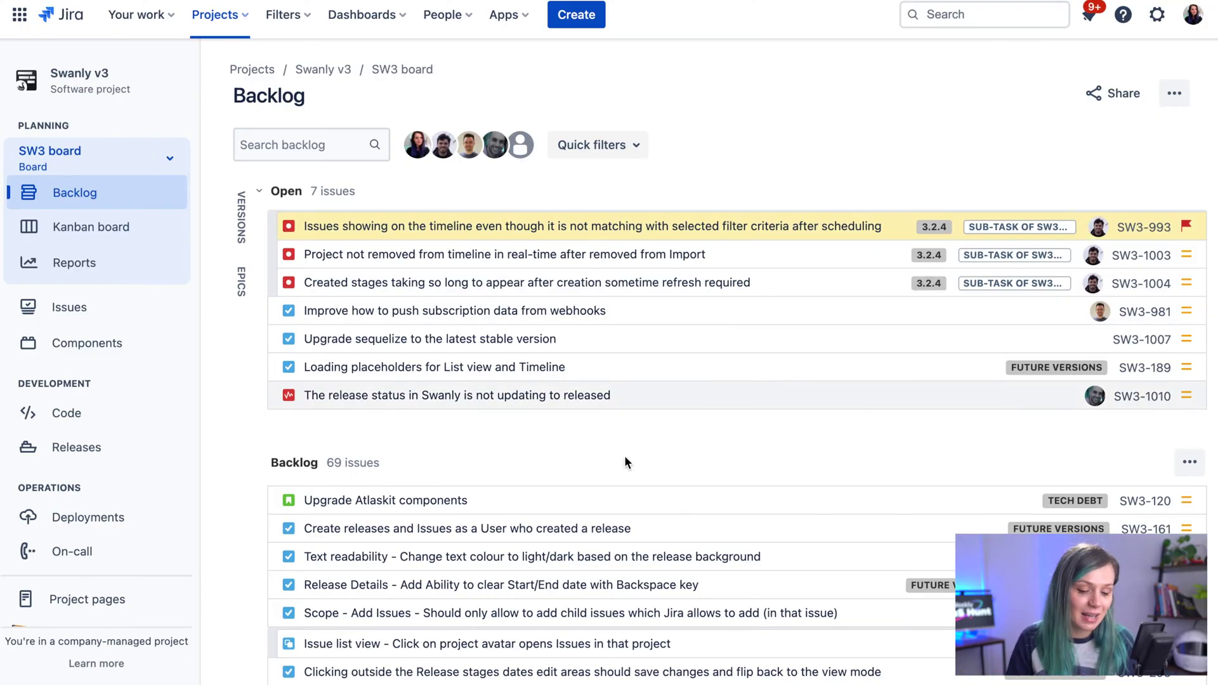
# Step: Turn on 'Enable the roadmap for SW3 board' in the company-managed SW3 board settings
pyautogui.moveTo(68, 647); pyautogui.dragTo(152, 648)
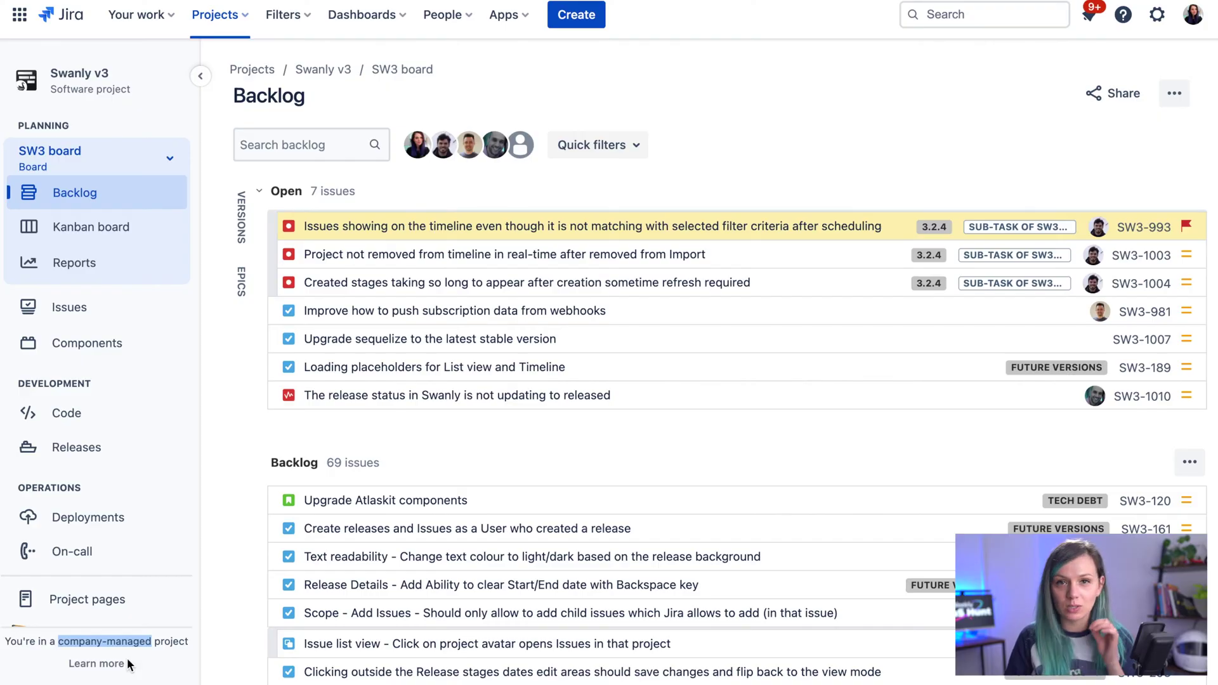
pyautogui.click(1174, 93)
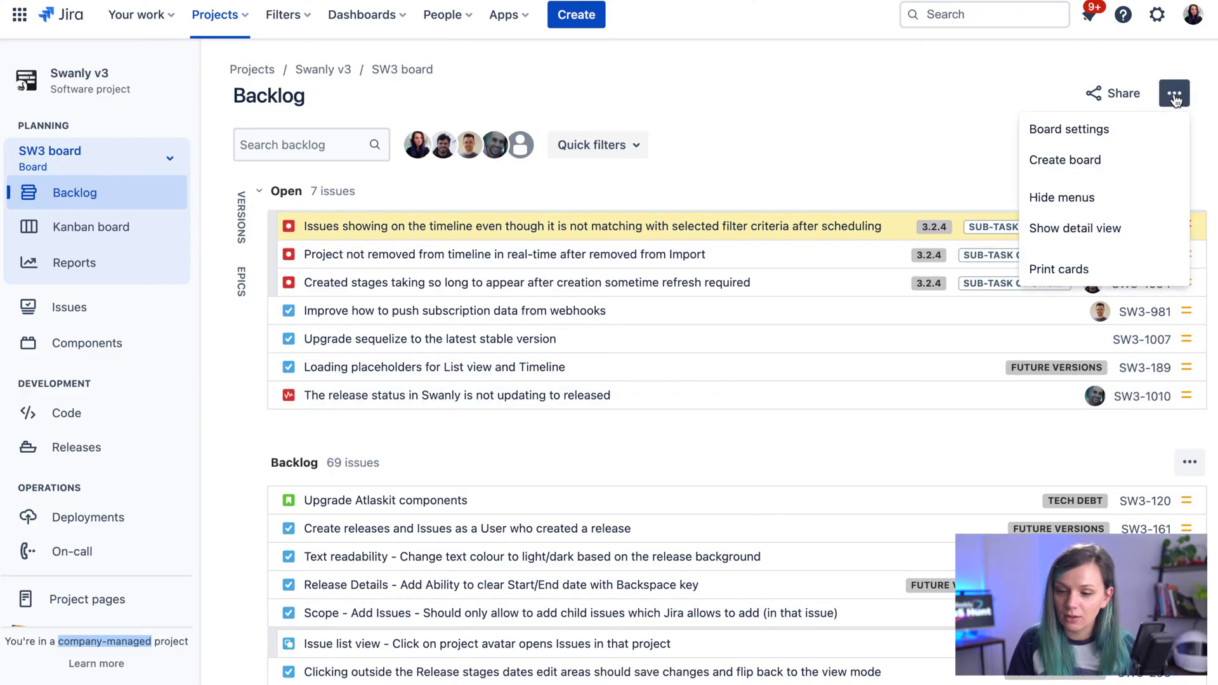
pyautogui.click(1089, 133)
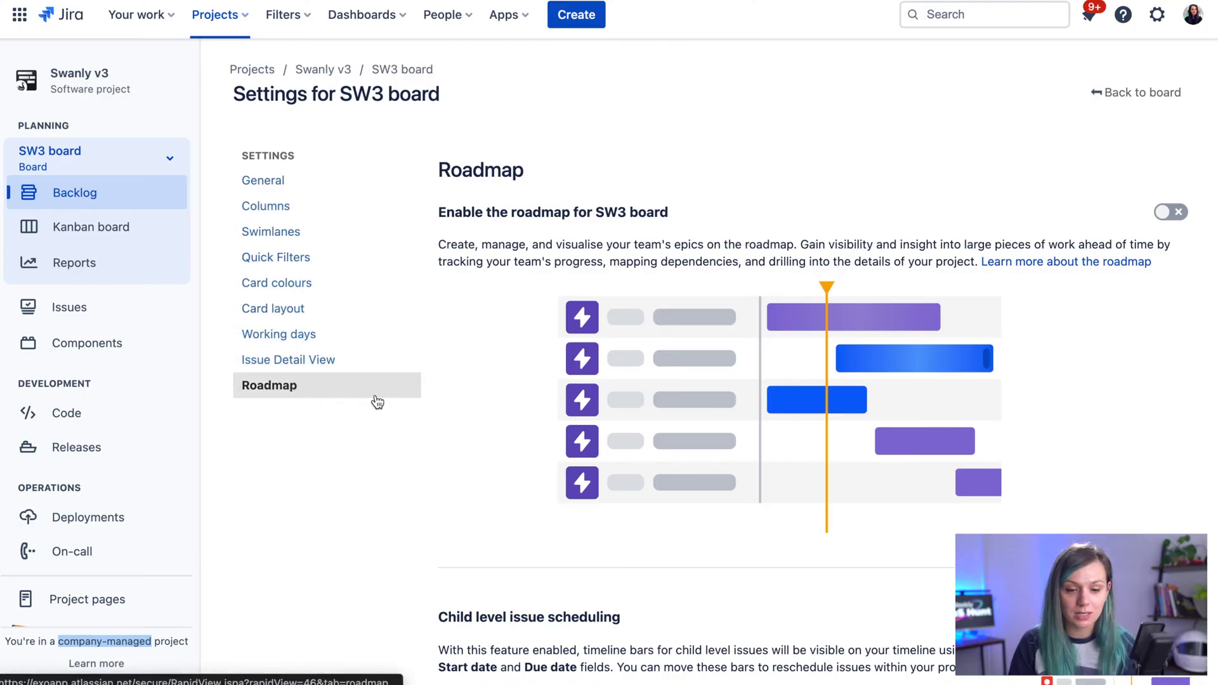
pyautogui.click(1164, 213)
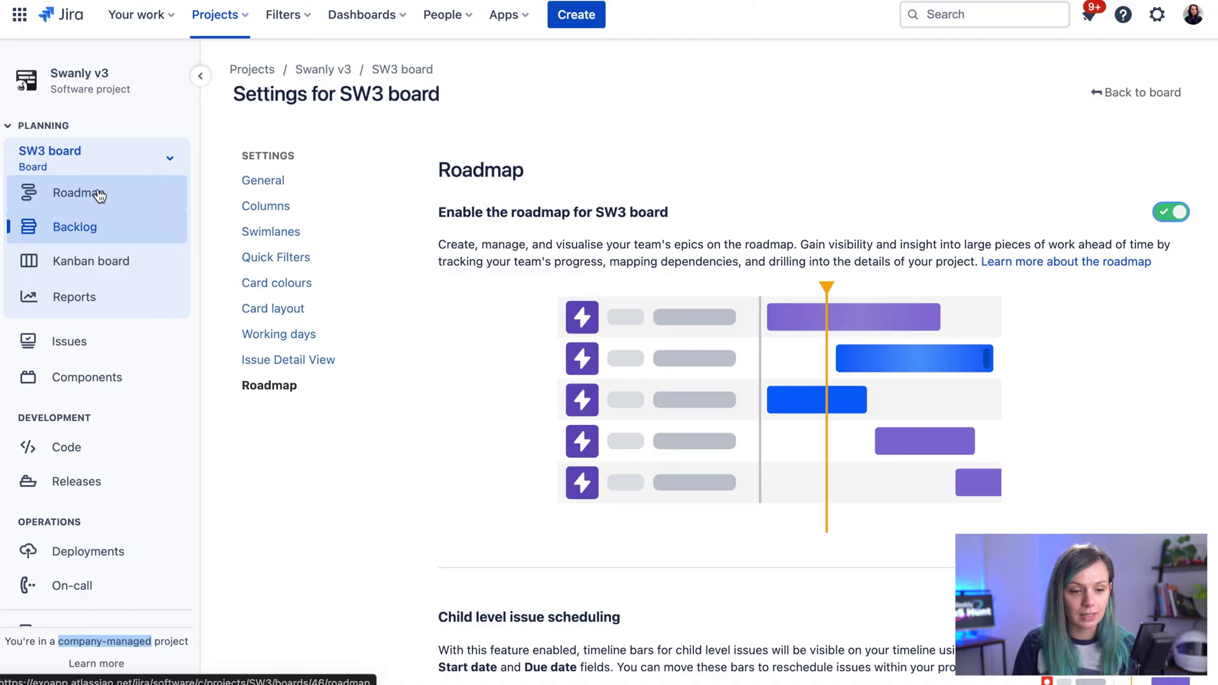
# Step: Open the SW3 board roadmap and schedule the Sentry Errors epic as a timeline bar
pyautogui.click(99, 194)
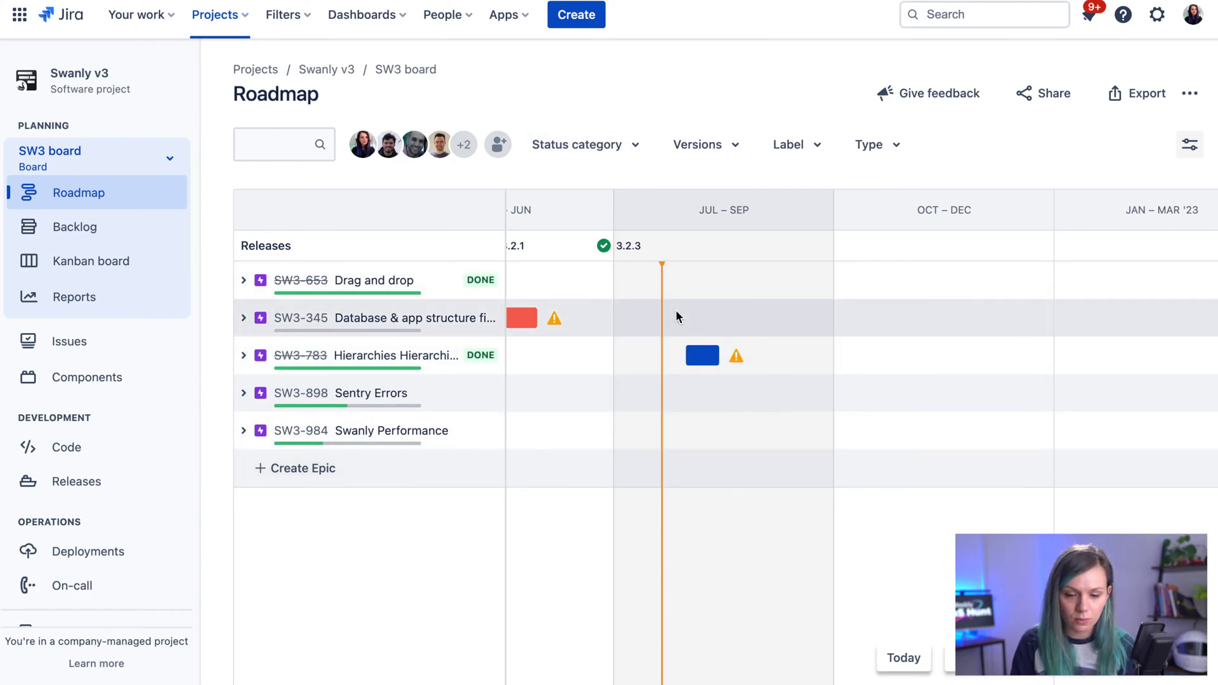
pyautogui.hscroll(-3, 673, 312)
pyautogui.click(692, 392)
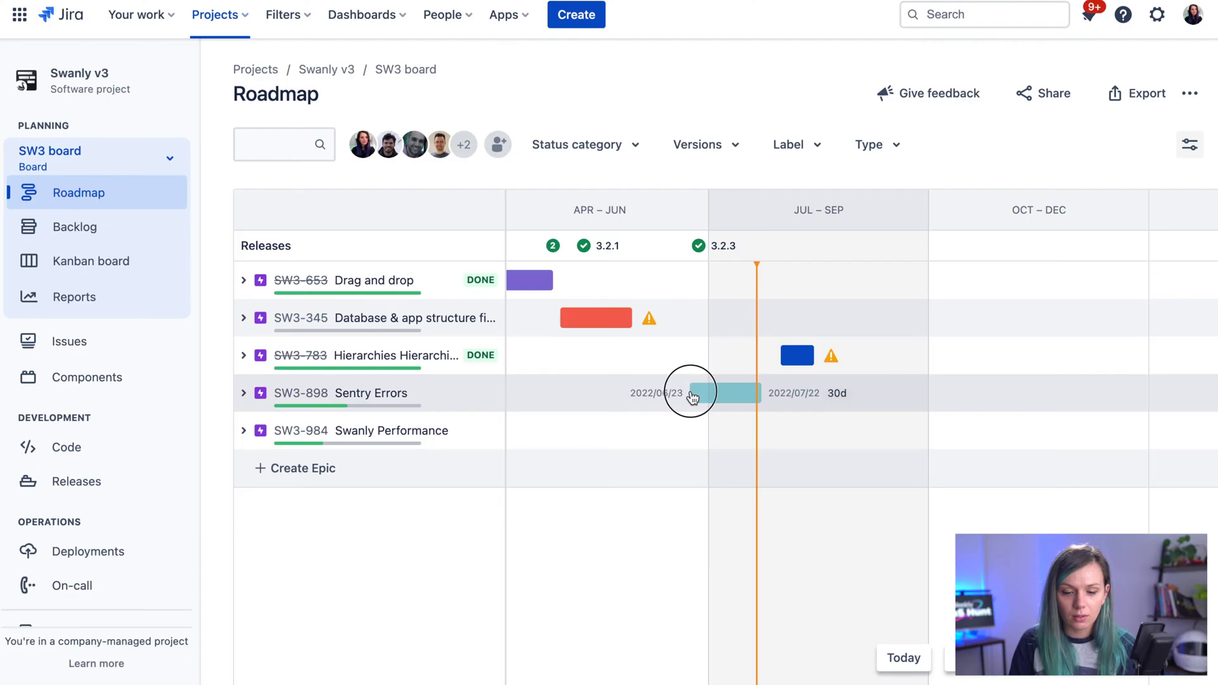
pyautogui.moveTo(713, 401)
pyautogui.moveTo(755, 395); pyautogui.dragTo(851, 394)
pyautogui.moveTo(770, 399)
pyautogui.mouseDown()
pyautogui.moveTo(694, 400)
pyautogui.moveTo(787, 383)
pyautogui.mouseUp()
# Step: Link the Sentry Errors epic as dependent on epic SW3-345
pyautogui.moveTo(656, 324)
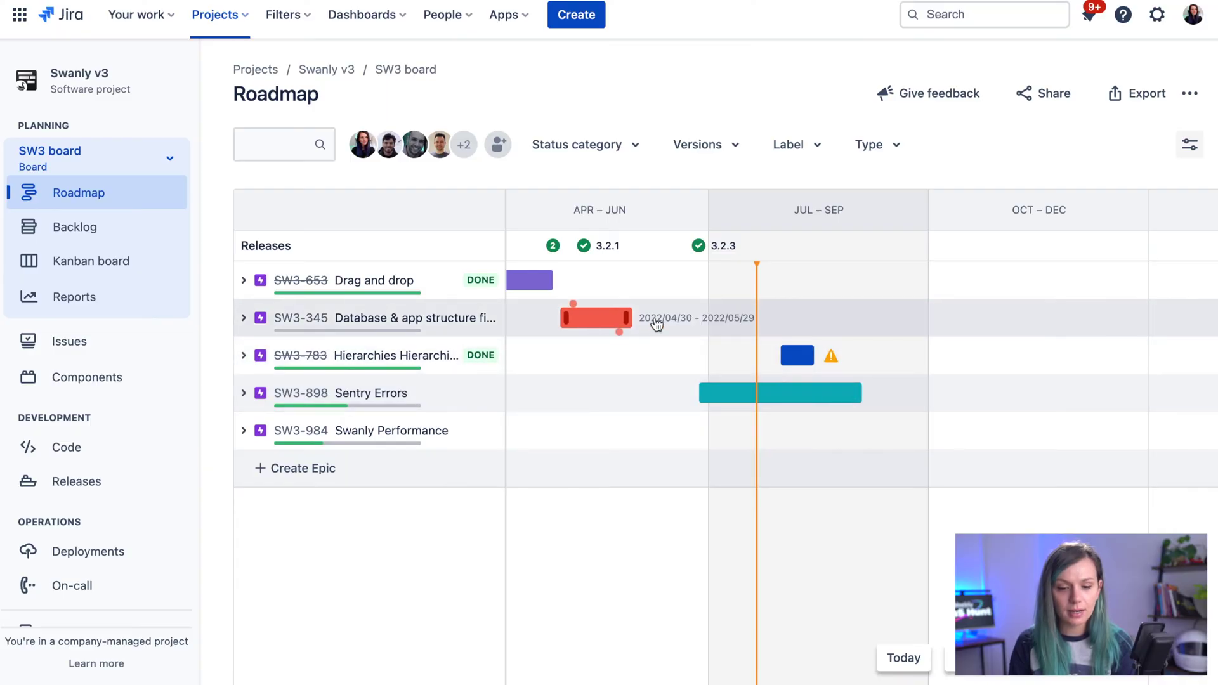
pyautogui.moveTo(539, 295)
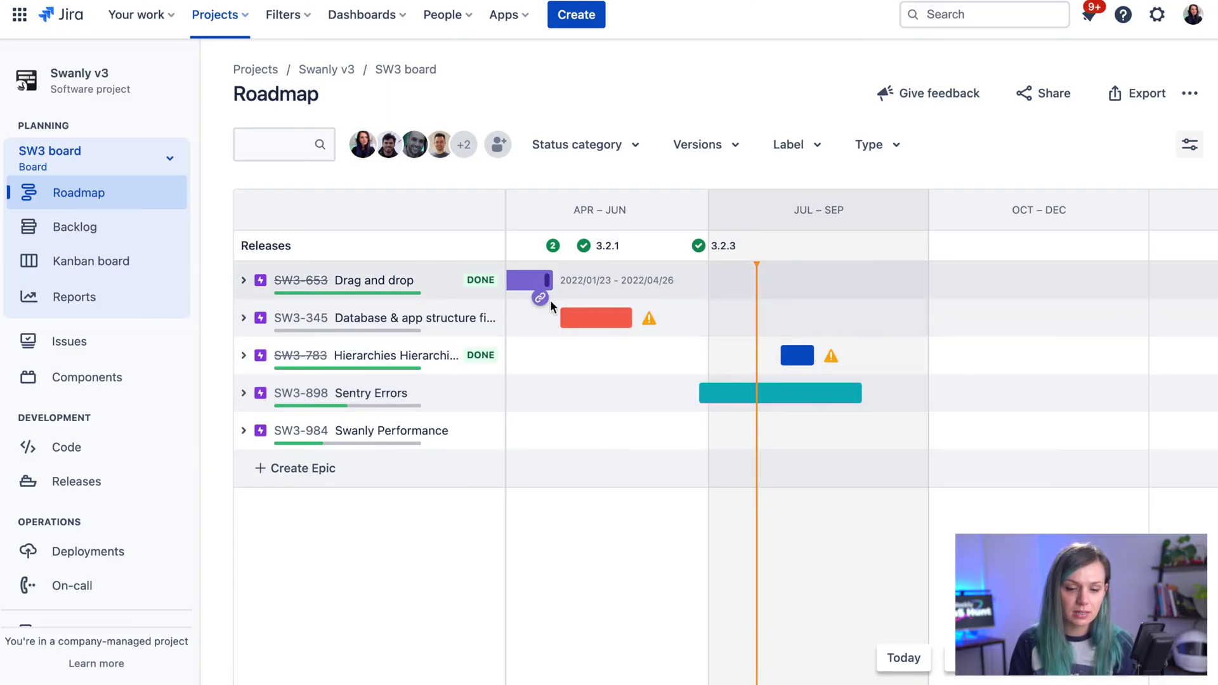
pyautogui.moveTo(614, 333)
pyautogui.moveTo(620, 338); pyautogui.dragTo(714, 403)
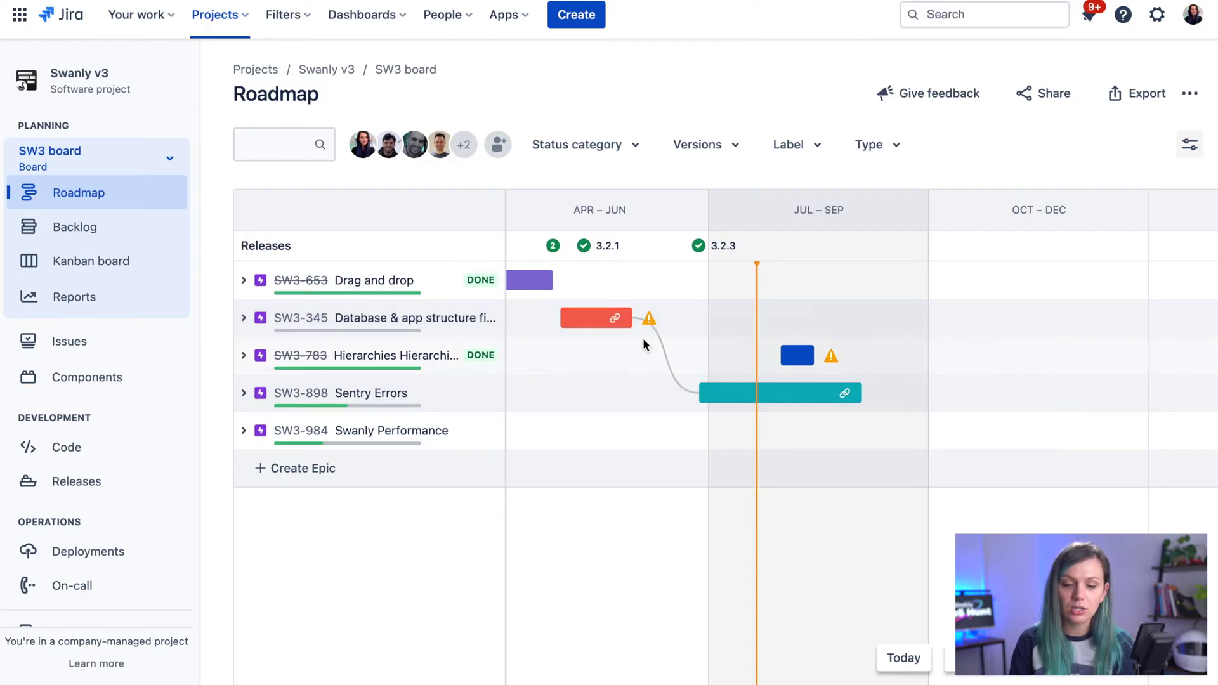
pyautogui.moveTo(723, 416)
pyautogui.hscroll(-4, 722, 414)
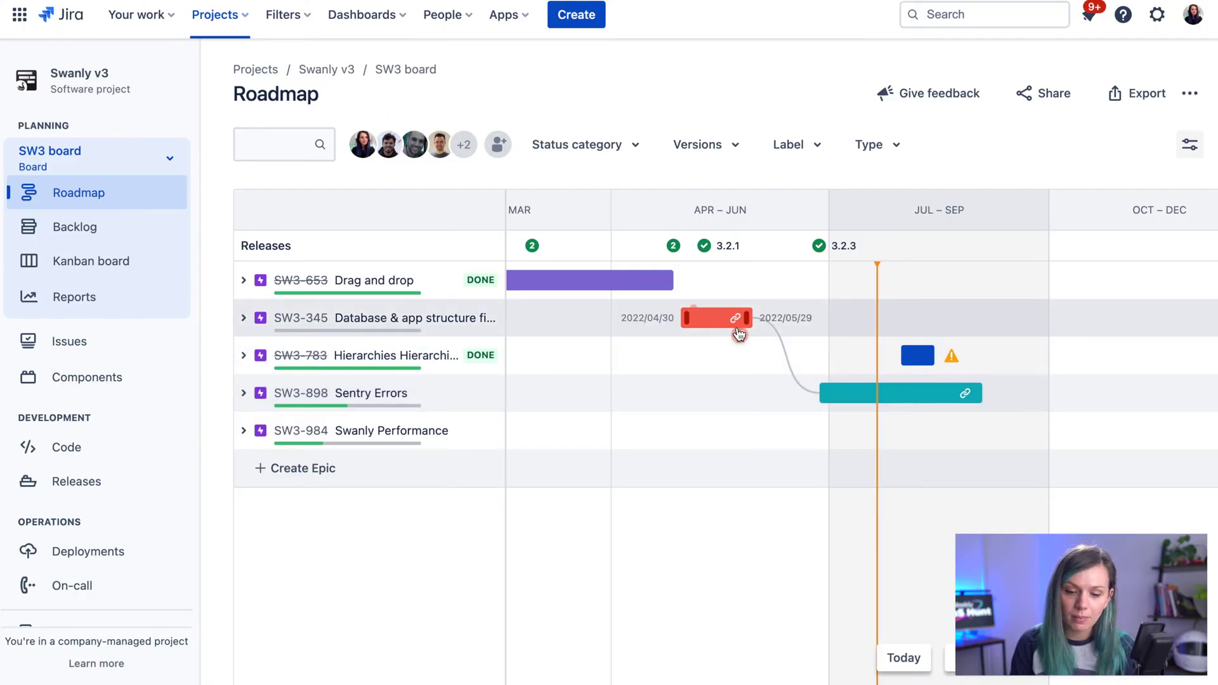
pyautogui.moveTo(948, 361)
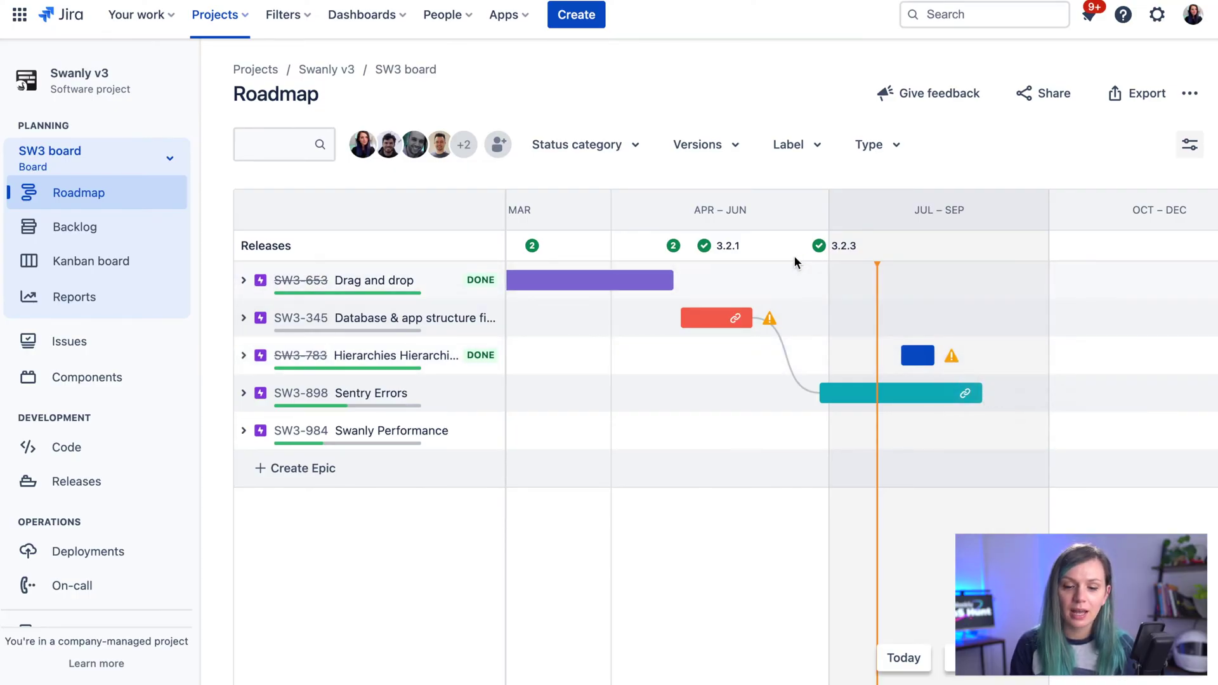
pyautogui.moveTo(709, 253)
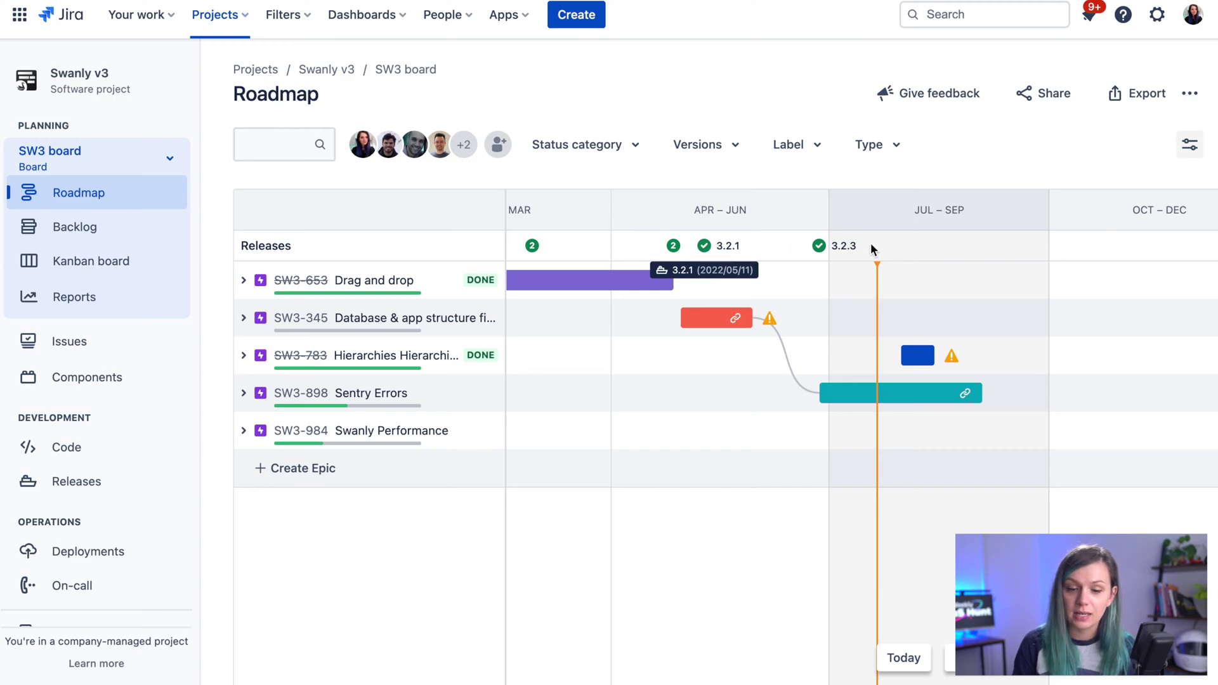
pyautogui.moveTo(823, 250)
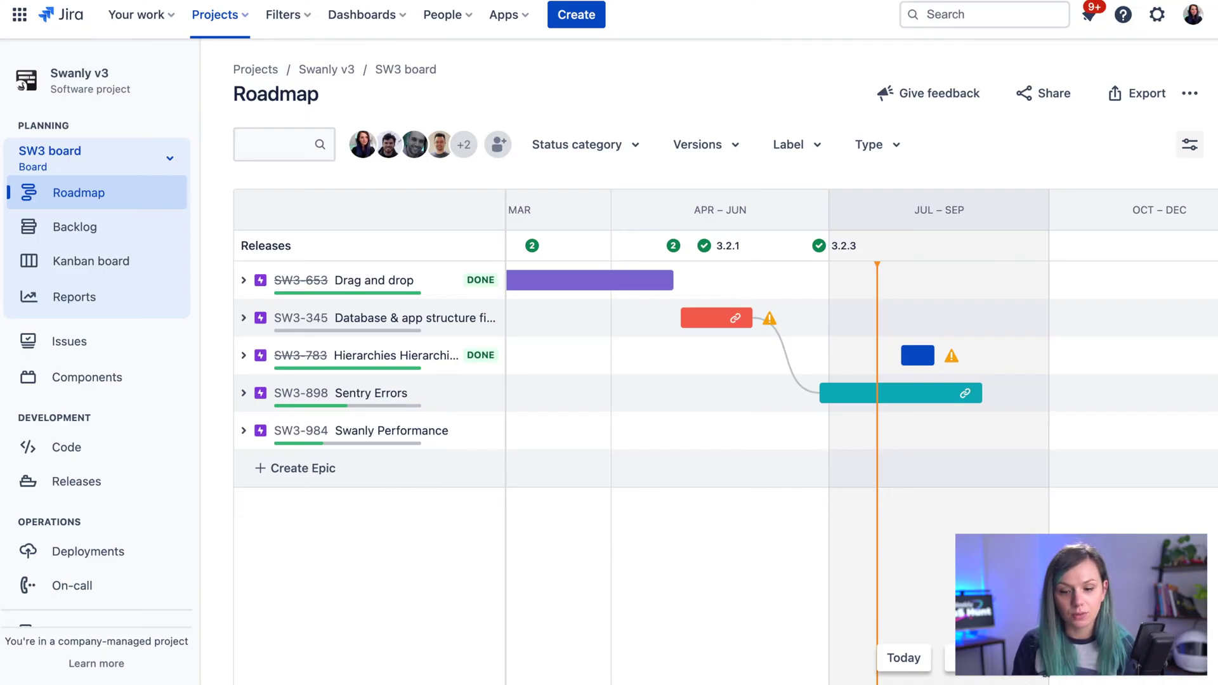
# Step: Return the timeline to Quarters and expand epic SW3-653 to list its child issues
pyautogui.click(949, 657)
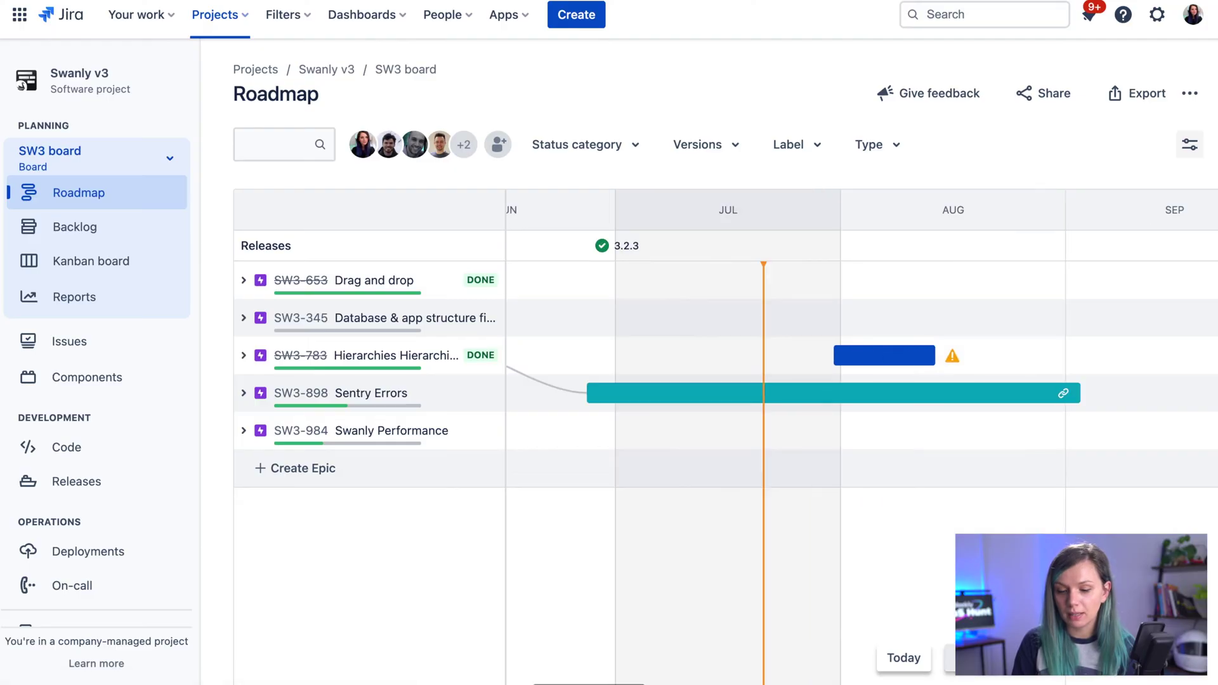
pyautogui.click(1053, 657)
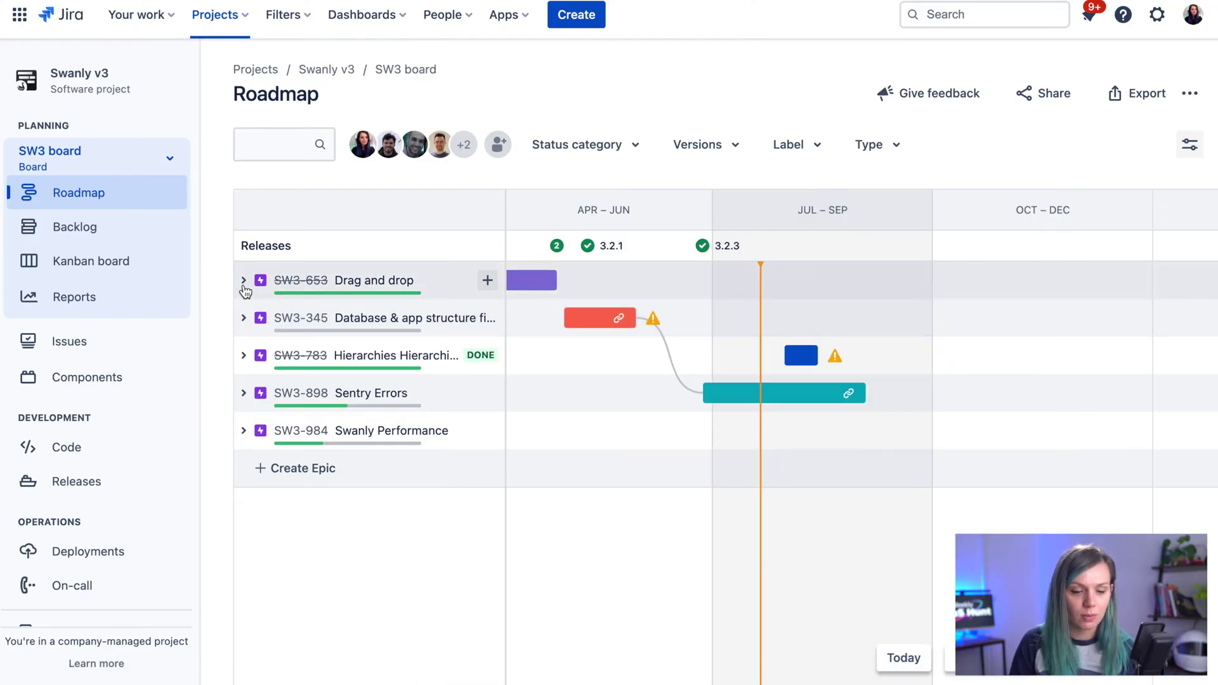
pyautogui.click(244, 284)
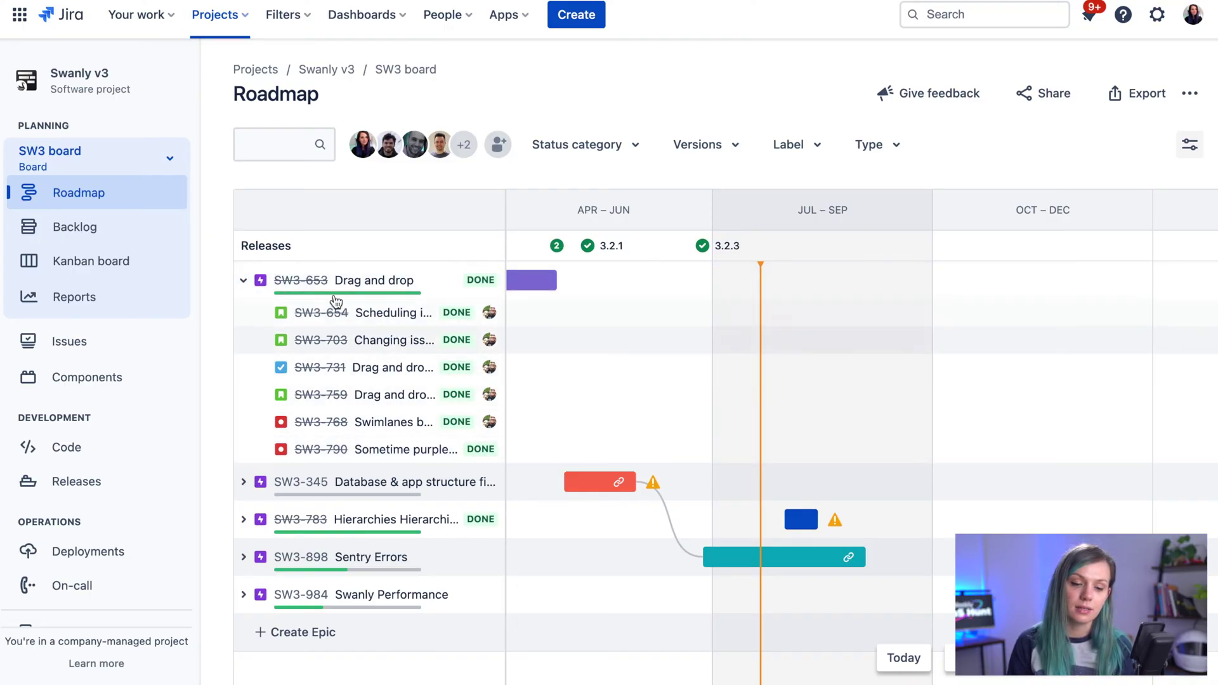
pyautogui.click(245, 280)
pyautogui.click(245, 280)
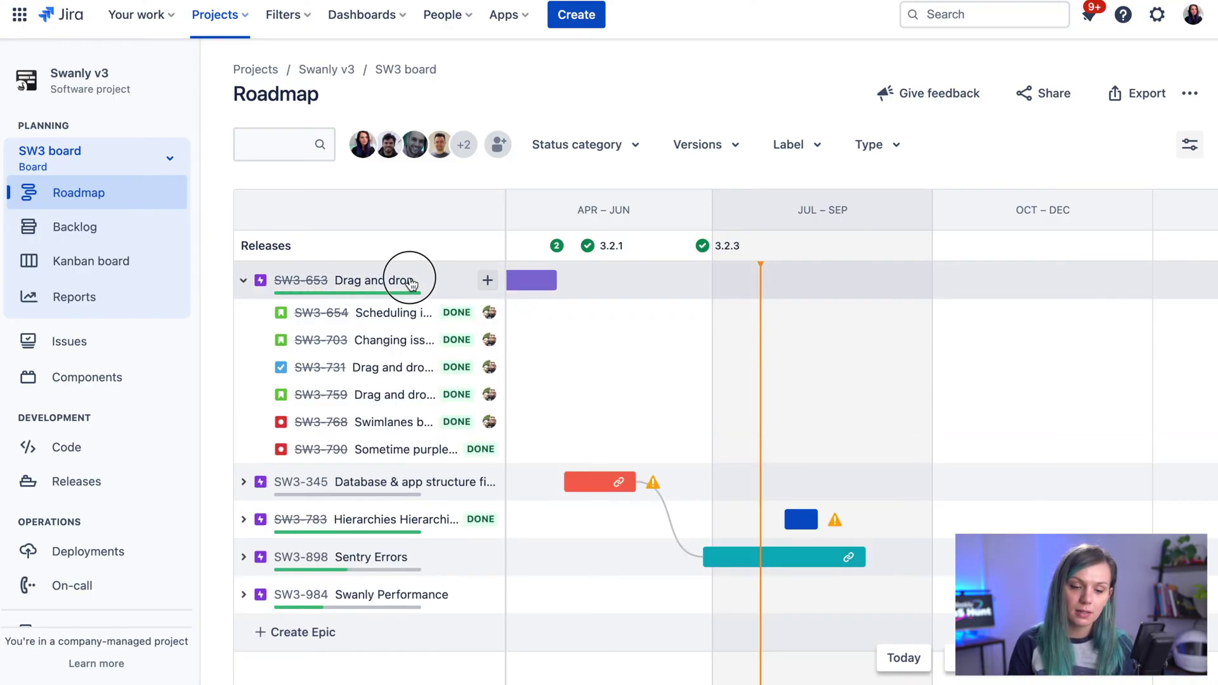
# Step: Review the Drag and drop epic's details panel, then close it
pyautogui.click(409, 280)
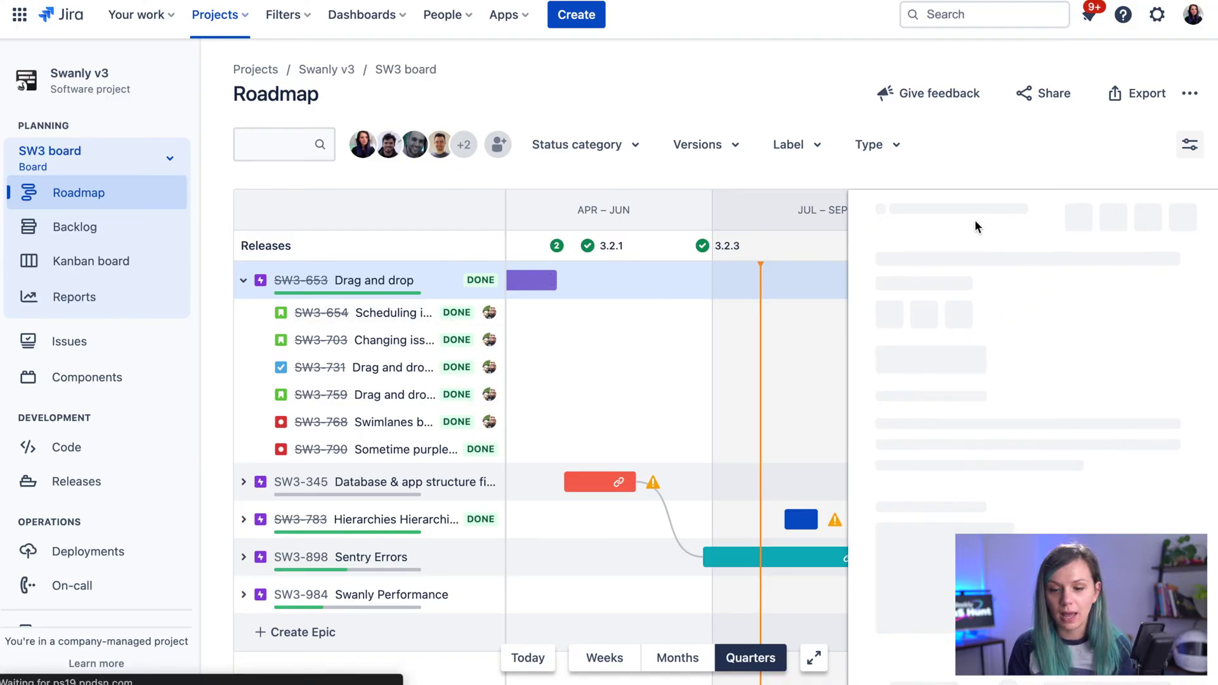
pyautogui.scroll(-2, 1020, 471)
pyautogui.scroll(3, 1020, 471)
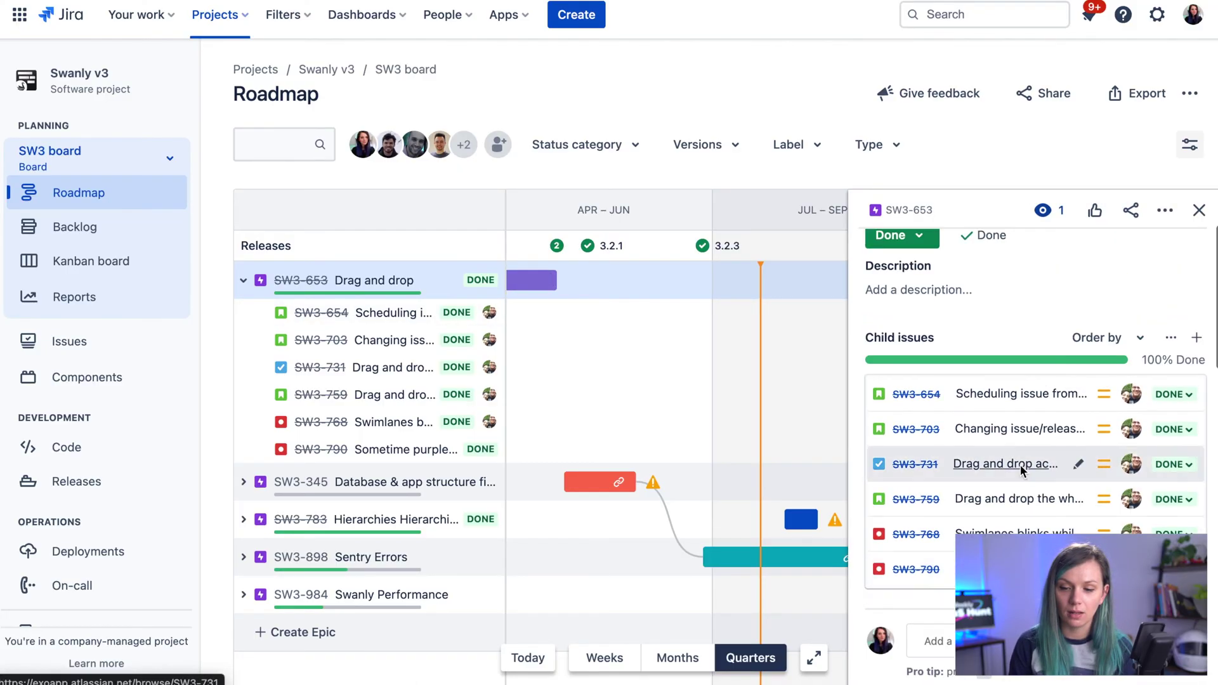
pyautogui.click(1199, 210)
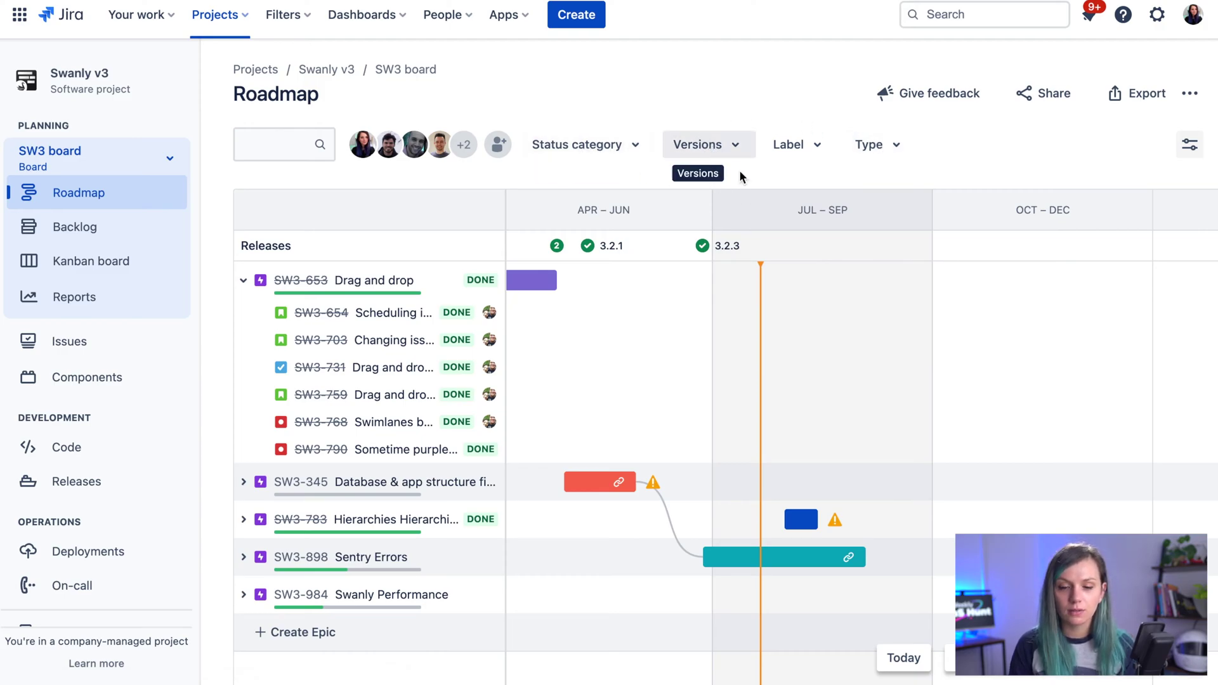
# Step: Check the issue type and label filter options and collapse the Drag and drop epic
pyautogui.click(882, 144)
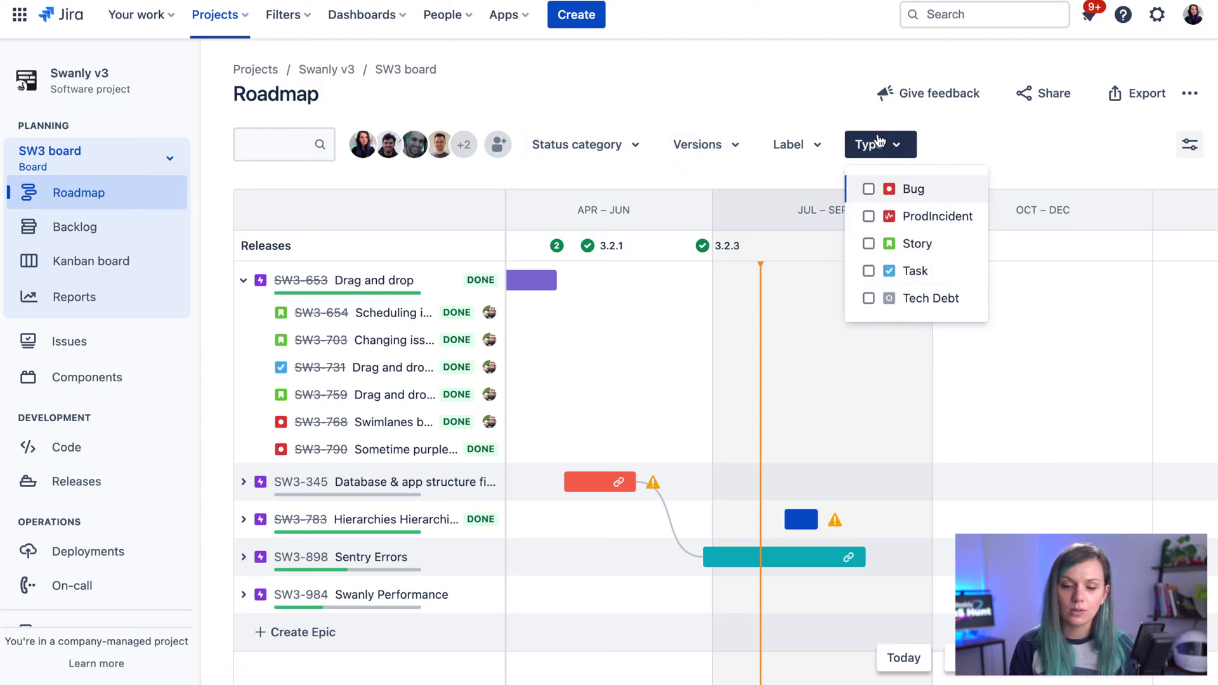
pyautogui.click(879, 140)
pyautogui.click(790, 149)
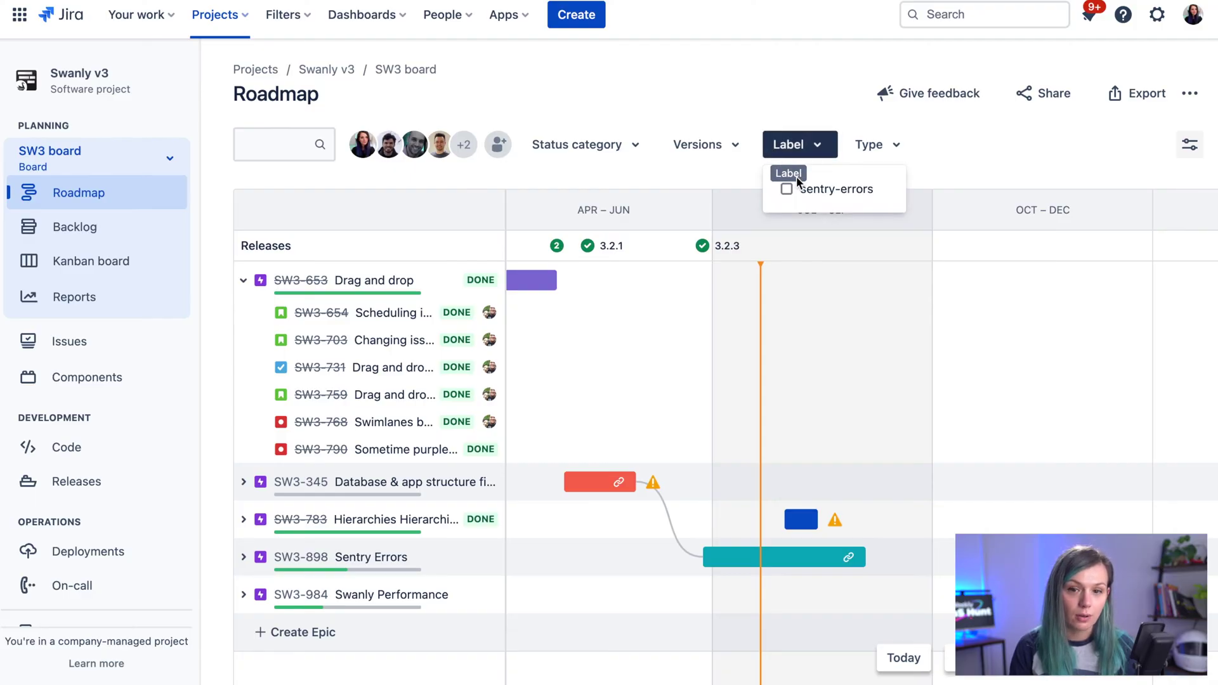
pyautogui.click(243, 279)
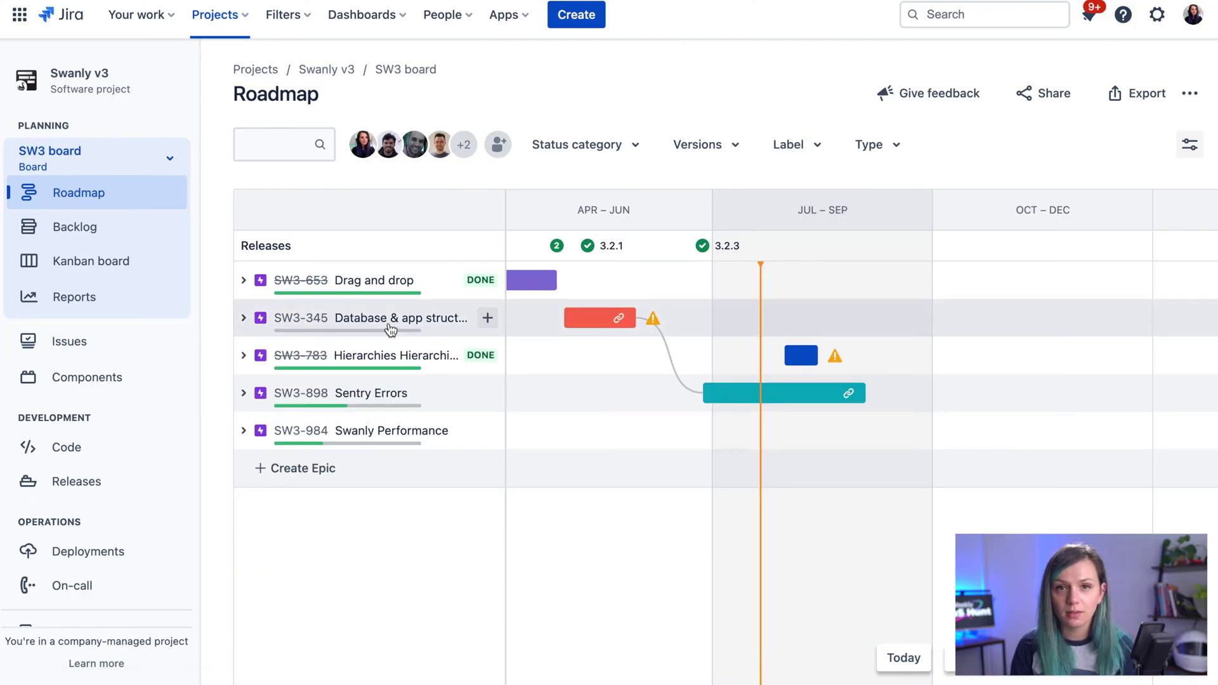
# Step: Switch on Child level issue scheduling in roadmap settings and go back to the Roadmap
pyautogui.click(1196, 93)
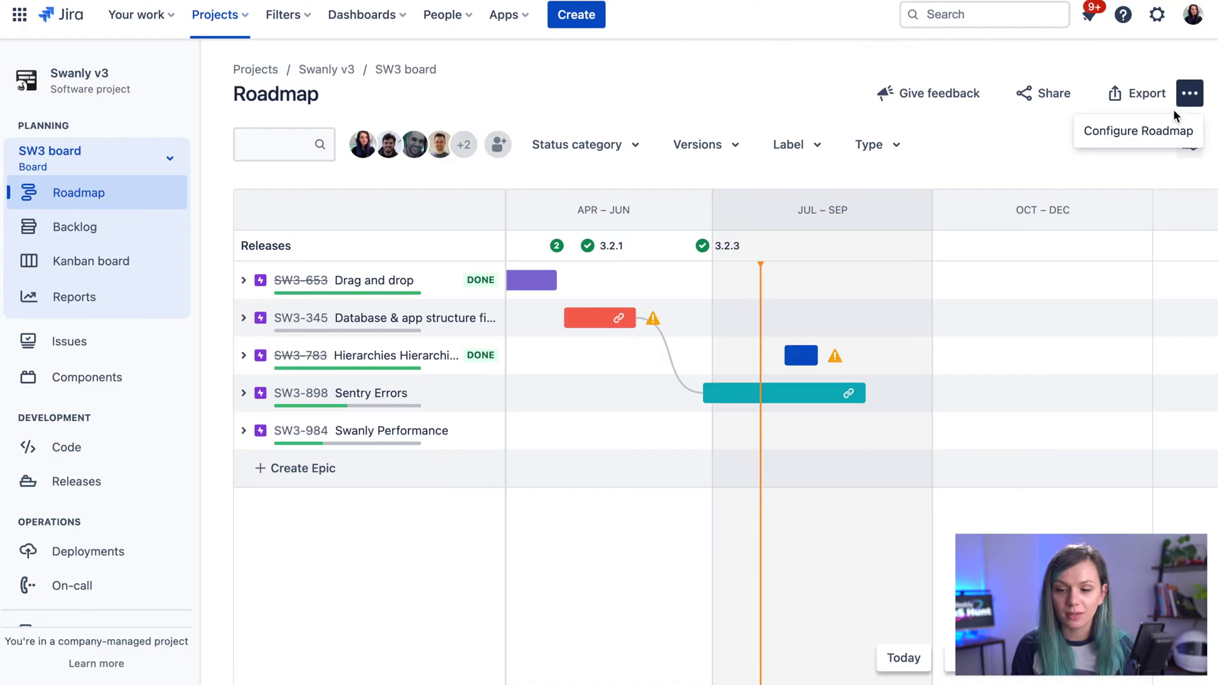
pyautogui.click(1138, 131)
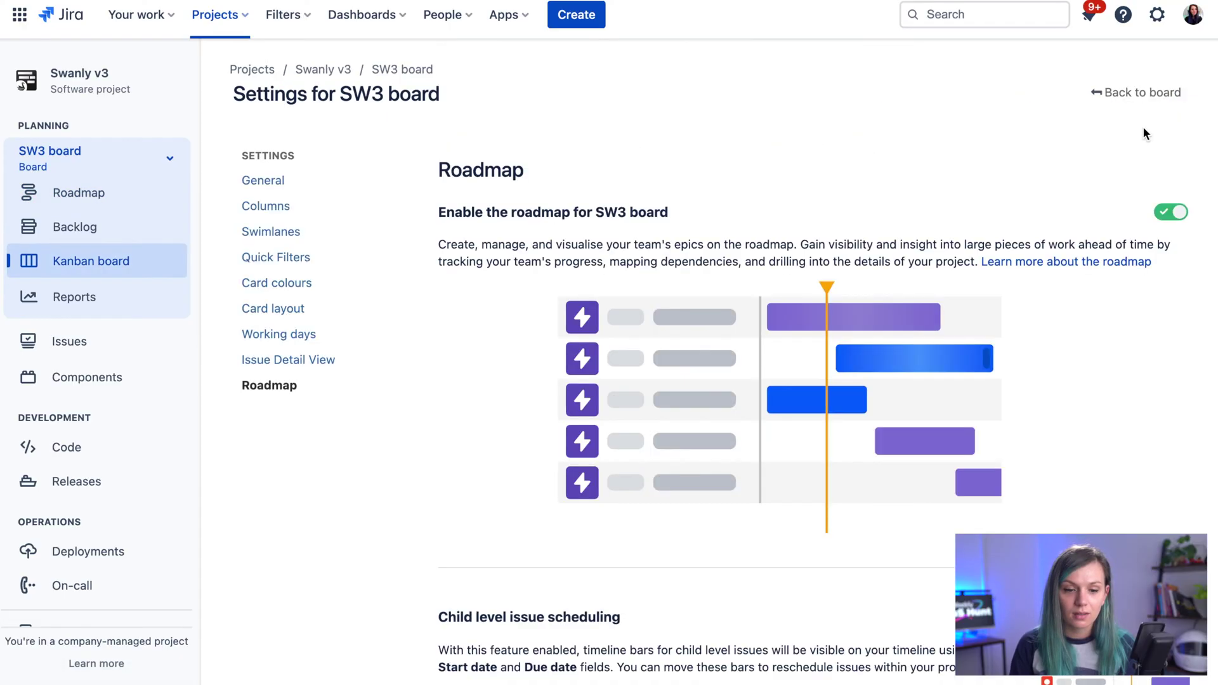
pyautogui.scroll(-3, 763, 329)
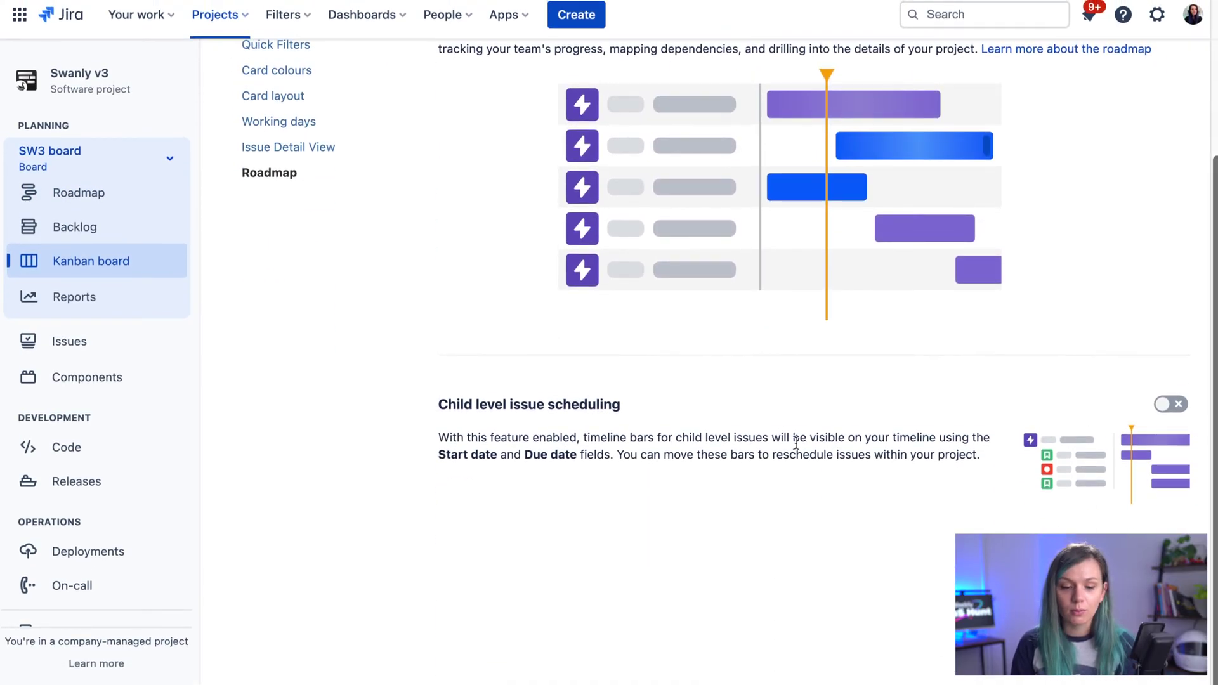
pyautogui.moveTo(444, 406); pyautogui.dragTo(504, 408)
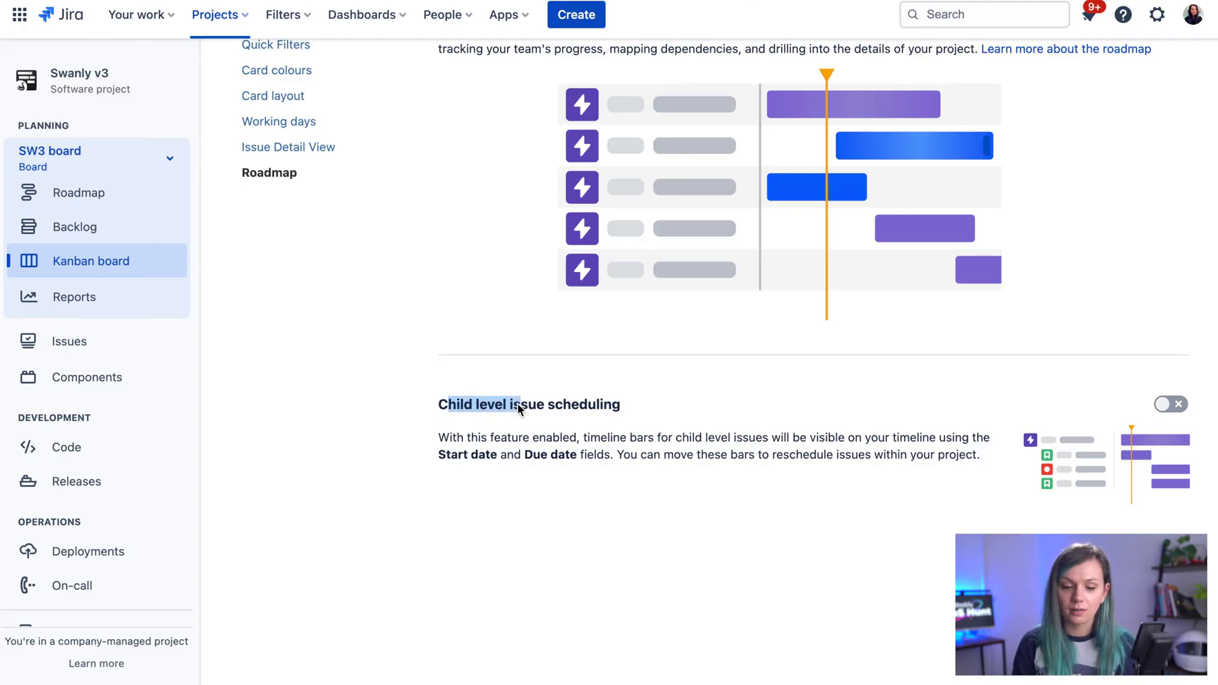
pyautogui.click(545, 411)
pyautogui.click(1167, 405)
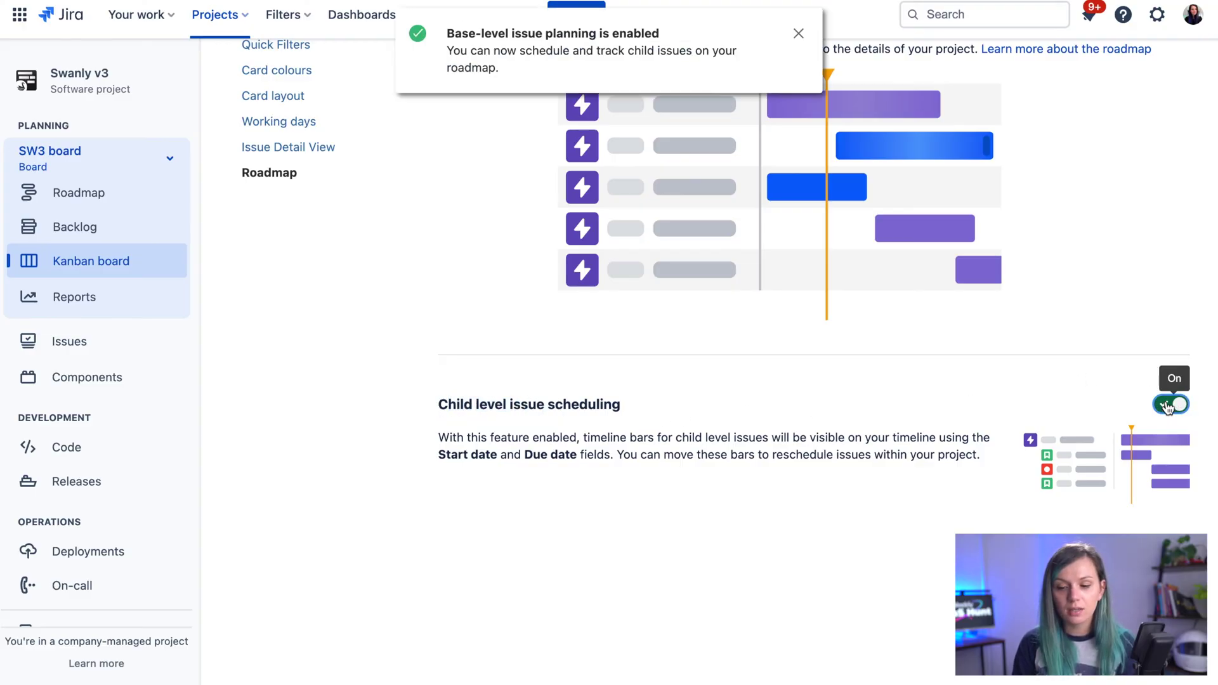
pyautogui.click(798, 34)
pyautogui.click(77, 191)
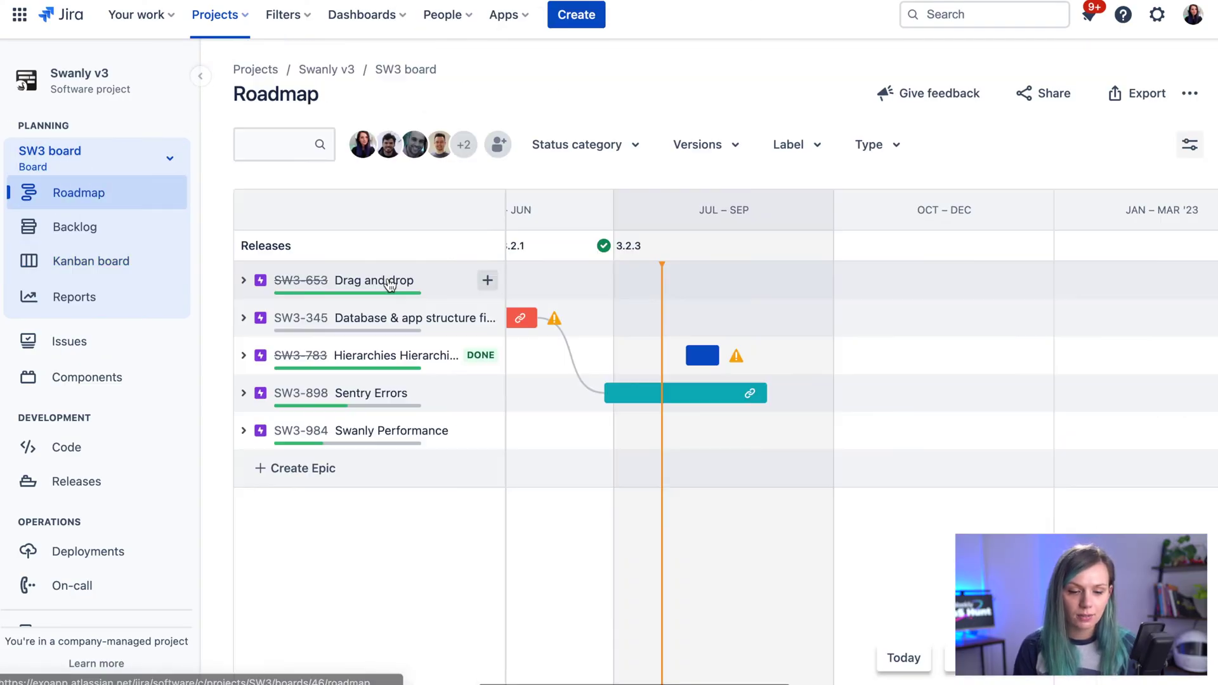
# Step: Schedule SW3-654, SW3-703, SW3-731 and SW3-759, moving SW3-654 to 2022/08/02–2022/08/31
pyautogui.click(243, 280)
pyautogui.click(647, 318)
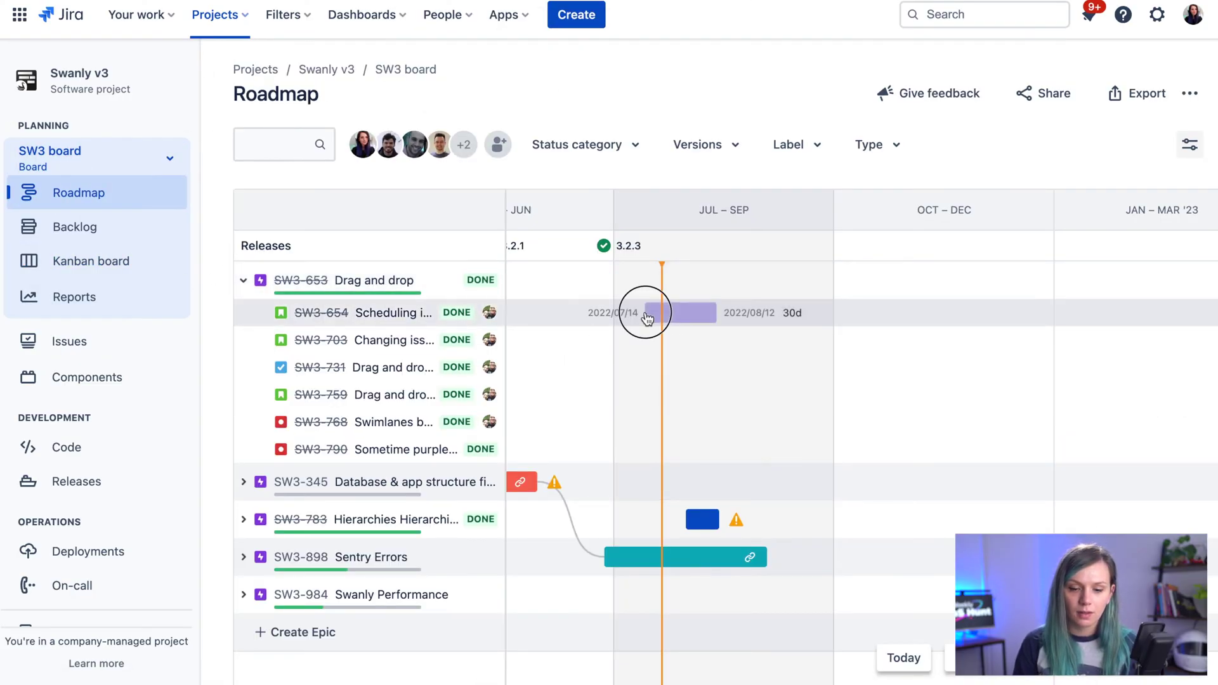
pyautogui.click(800, 340)
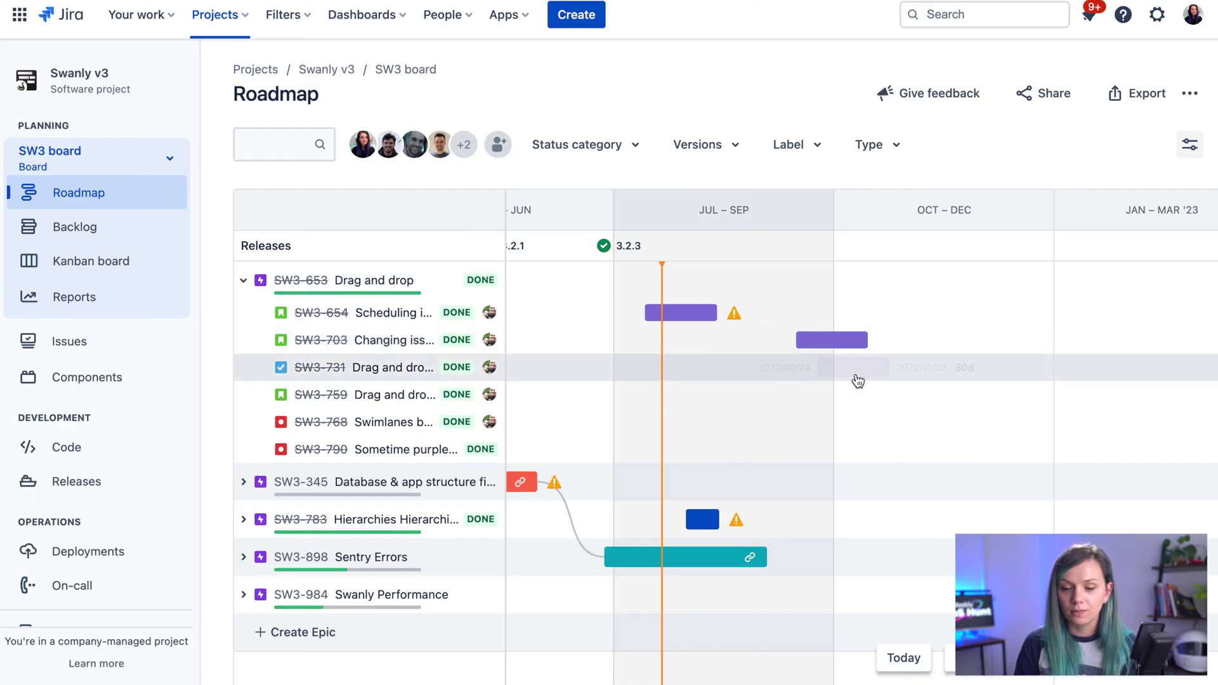
pyautogui.click(891, 367)
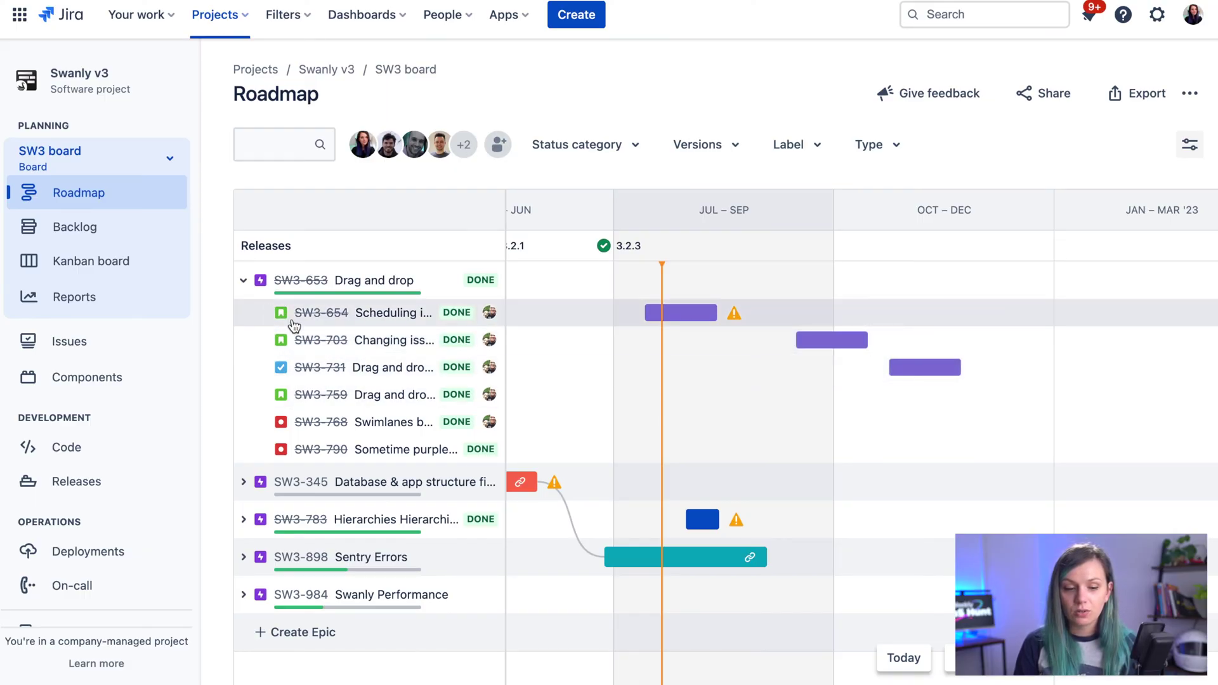
pyautogui.click(952, 394)
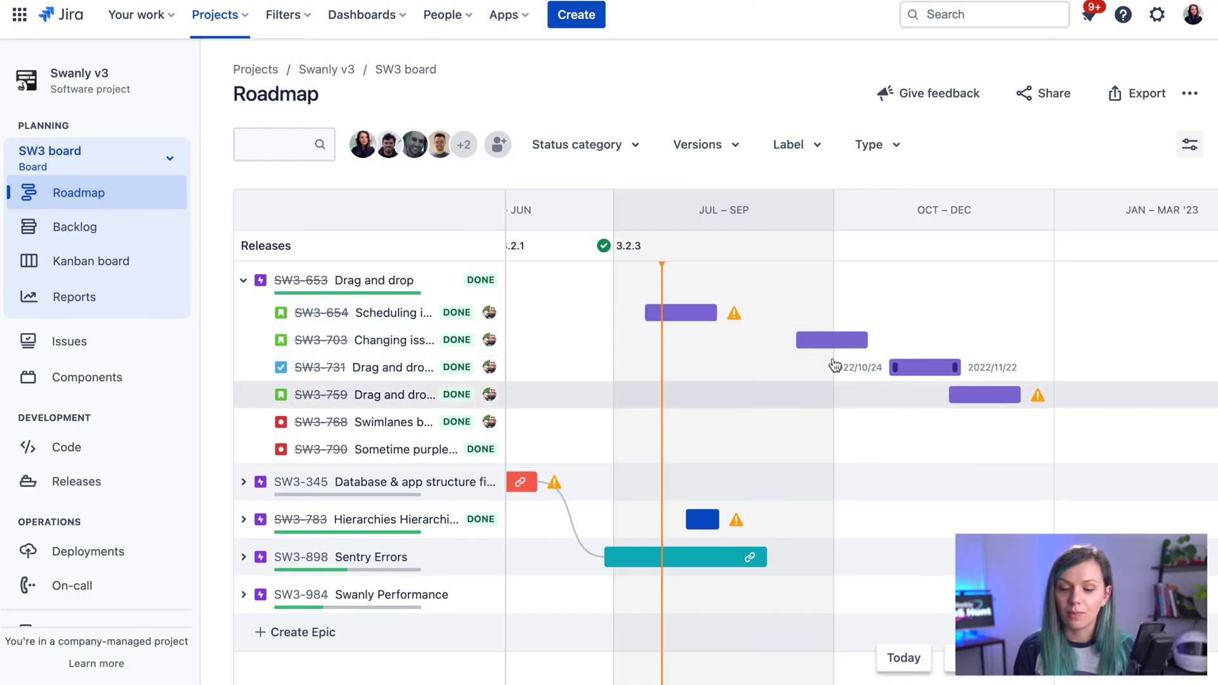
pyautogui.moveTo(688, 314); pyautogui.dragTo(734, 319)
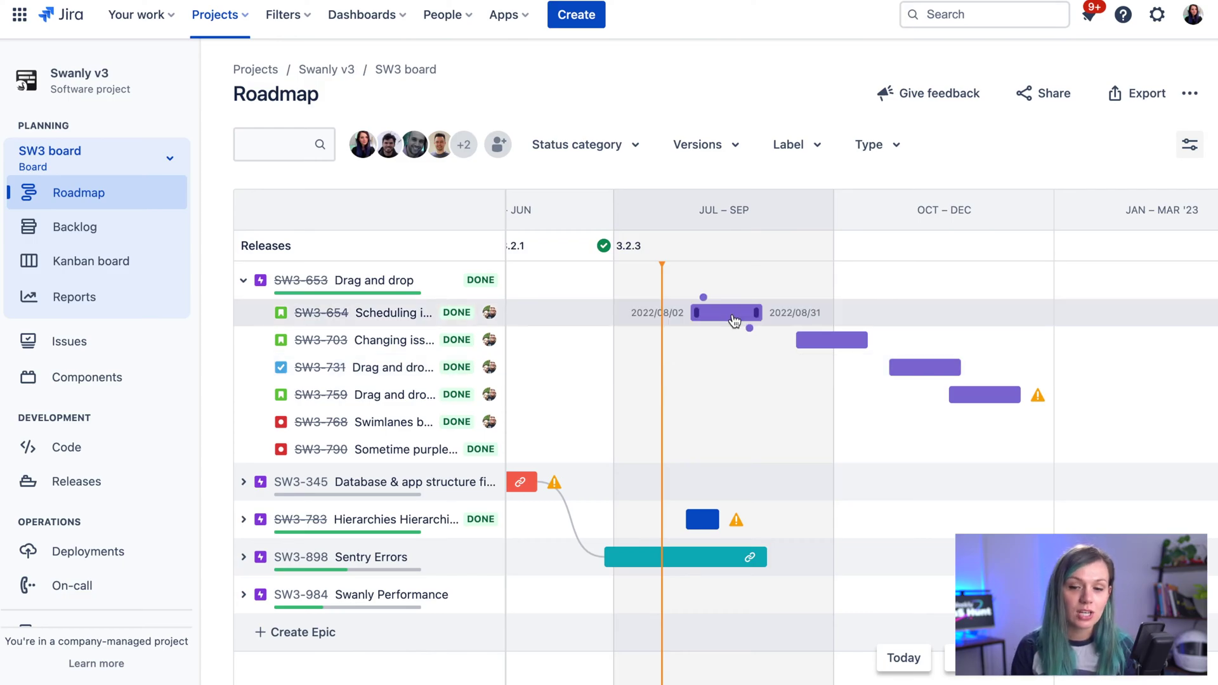
pyautogui.click(243, 26)
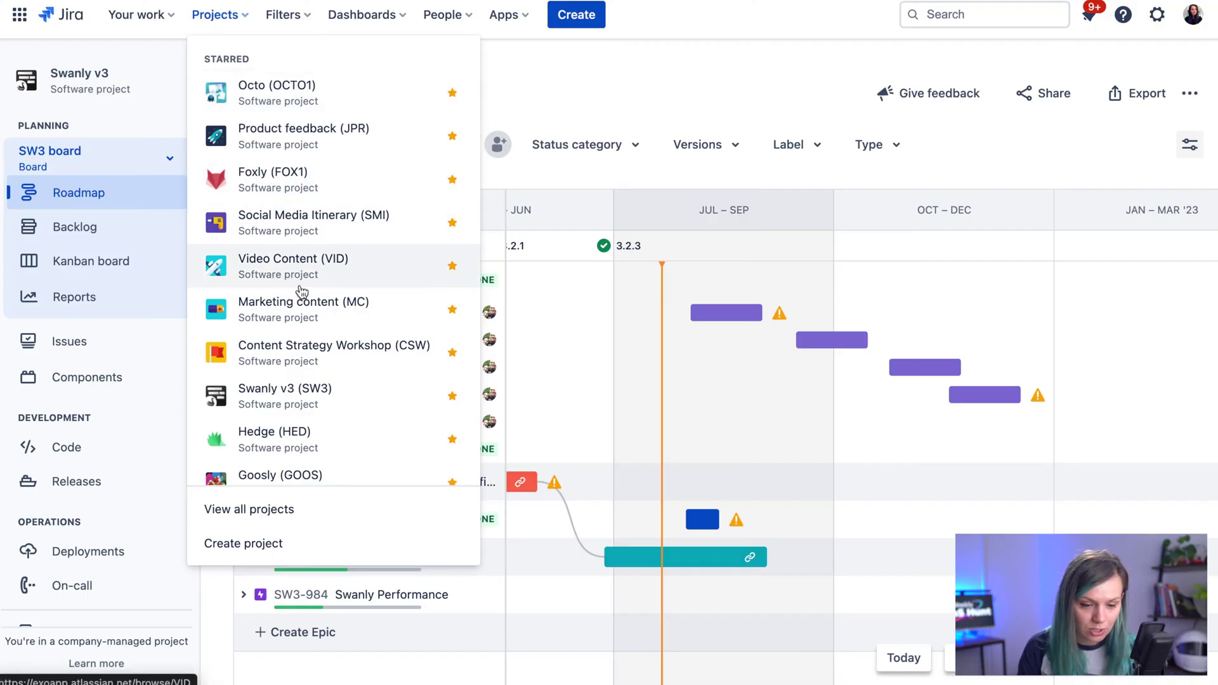
# Step: Switch on the Roadmap feature in the Video Content project's Features settings
pyautogui.click(279, 259)
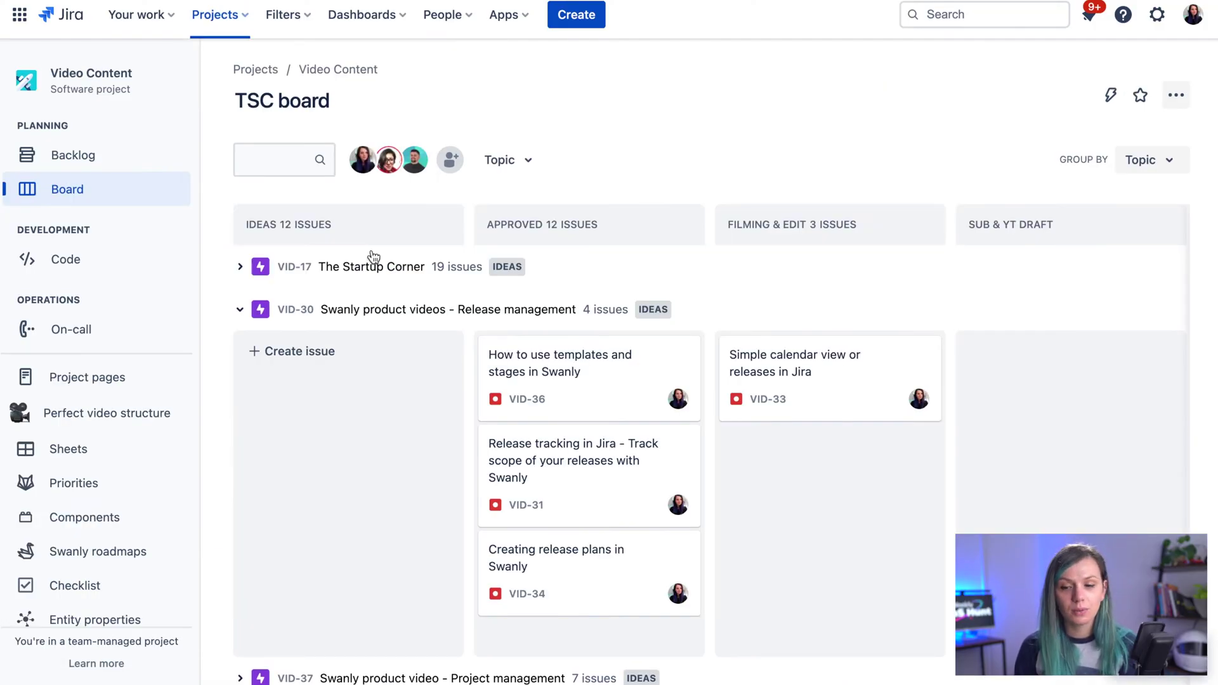
pyautogui.scroll(-2, 68, 406)
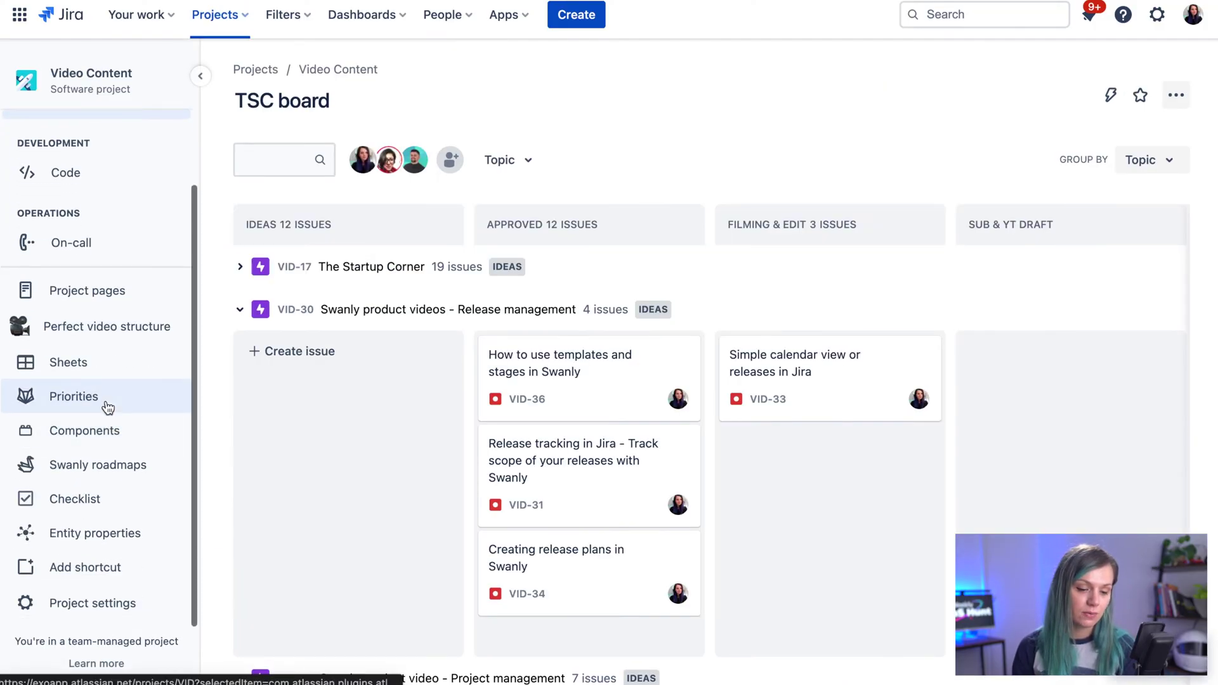
pyautogui.click(101, 610)
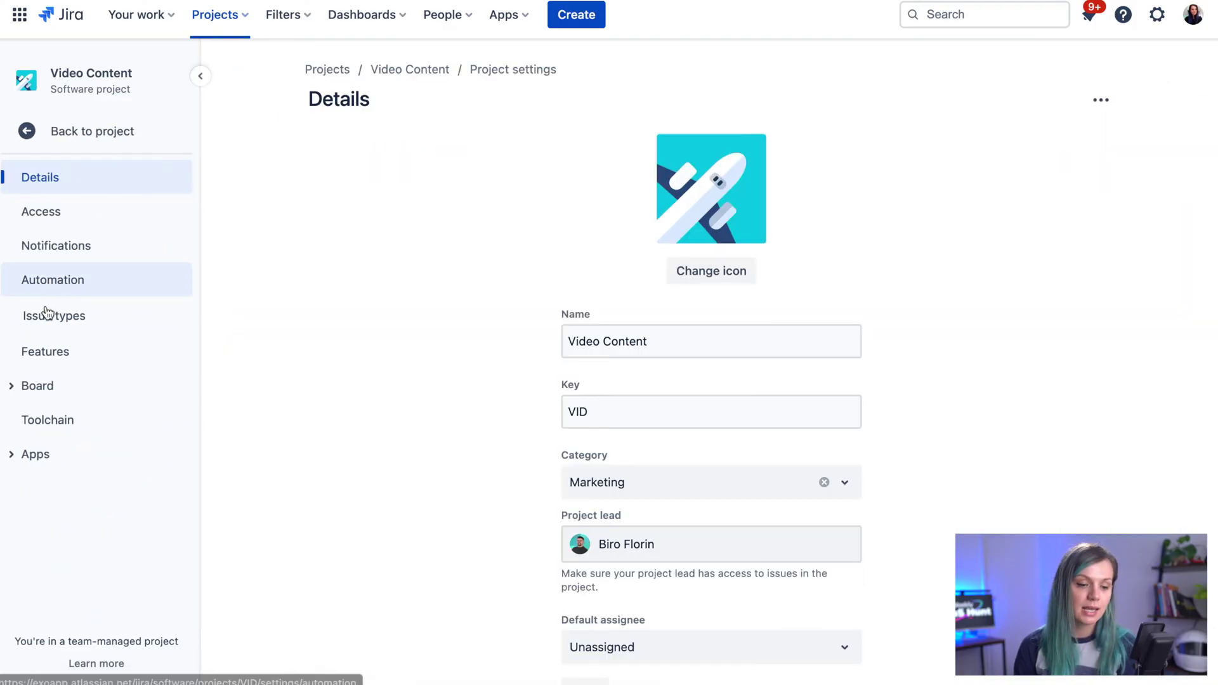
pyautogui.click(83, 357)
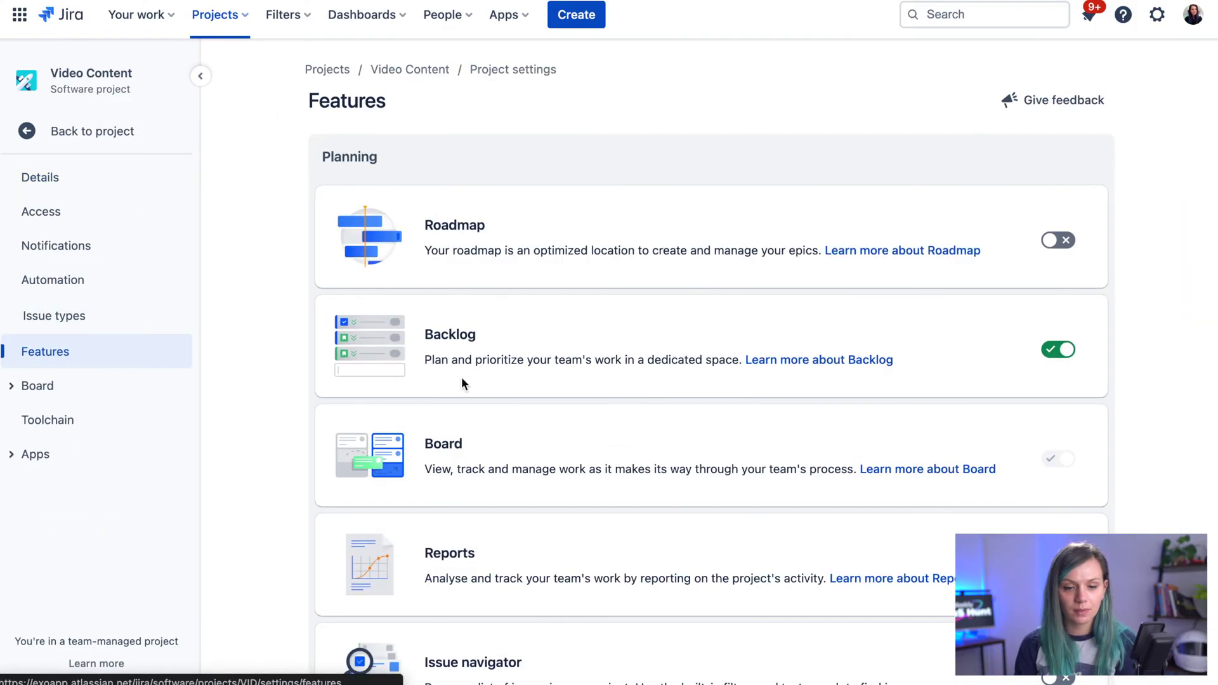
pyautogui.click(1058, 240)
pyautogui.click(101, 143)
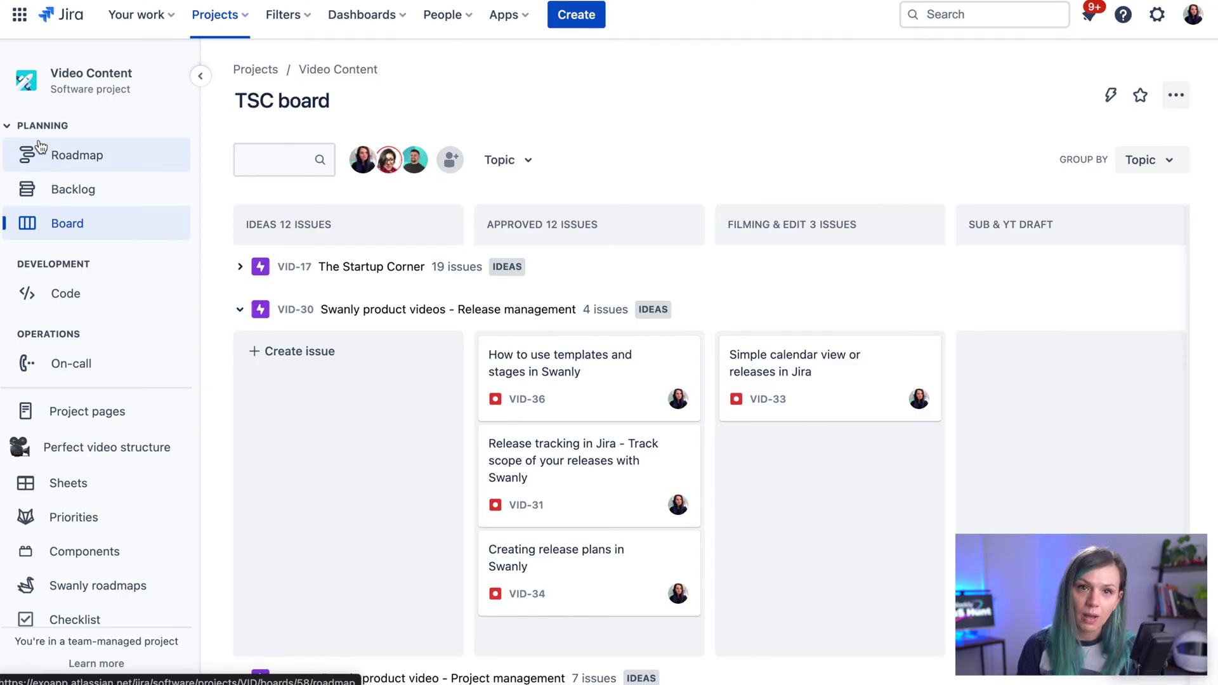
# Step: Schedule VID-30 from 2022/07/23 to 2022/08/31 and expand it to show its child issues
pyautogui.click(63, 155)
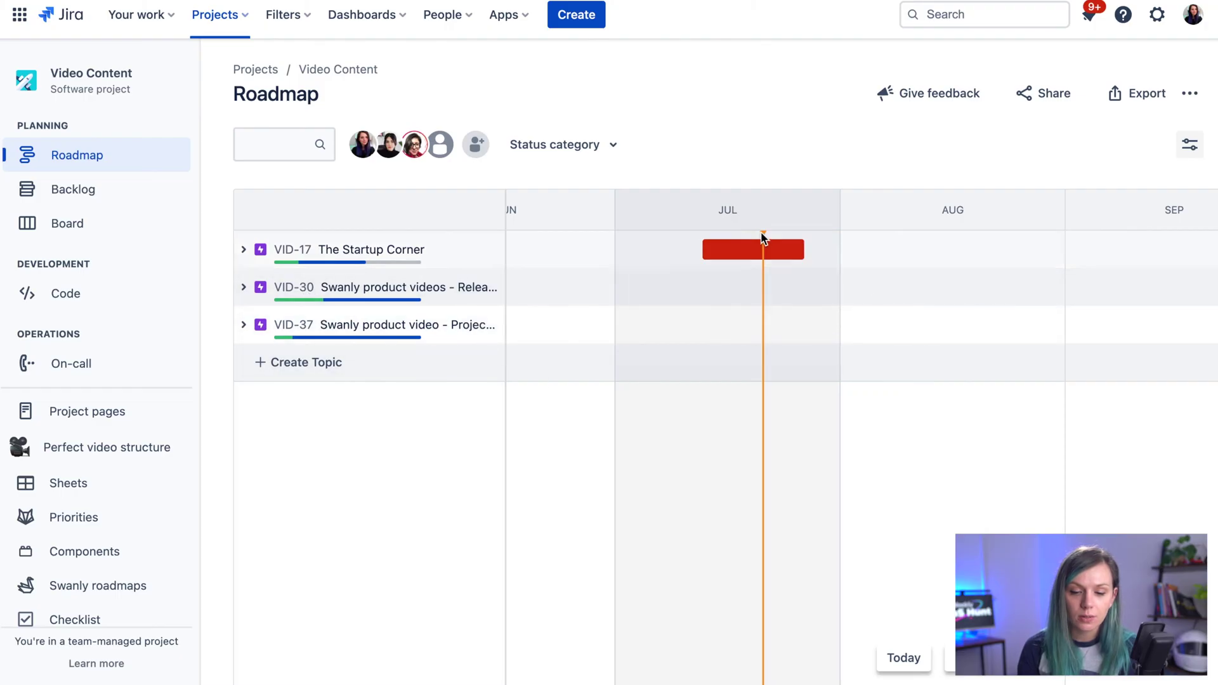
pyautogui.click(603, 286)
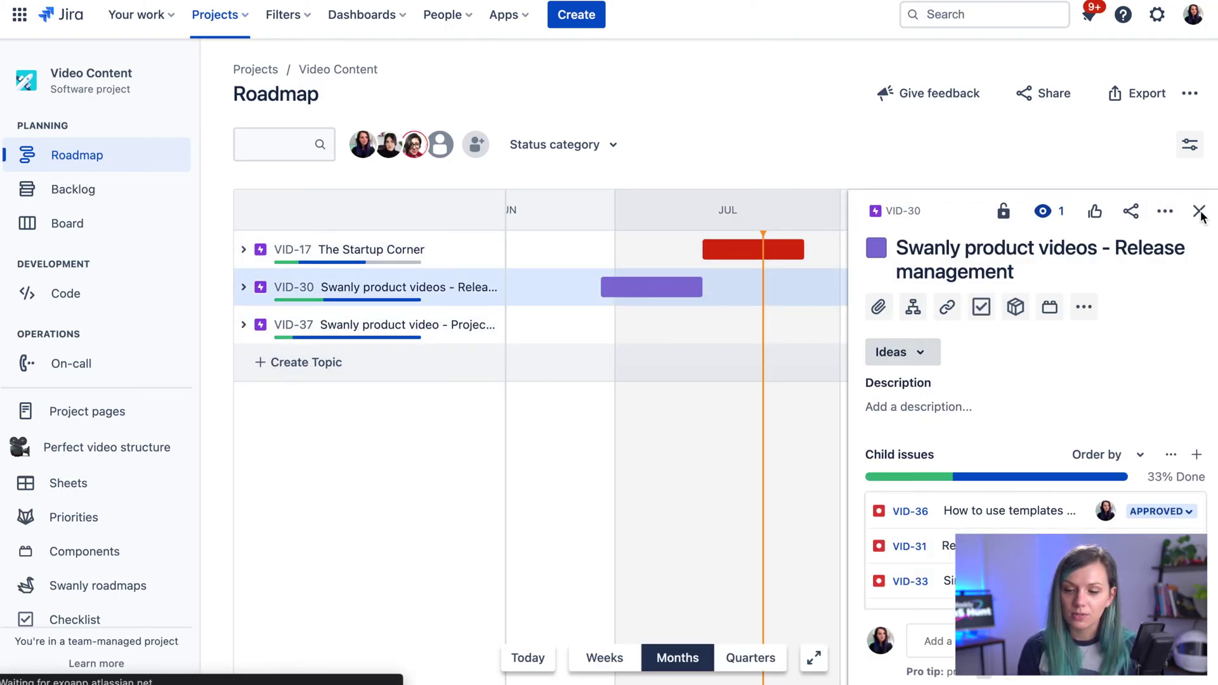
pyautogui.click(1199, 209)
pyautogui.moveTo(695, 286); pyautogui.dragTo(889, 286)
pyautogui.moveTo(780, 285); pyautogui.dragTo(949, 284)
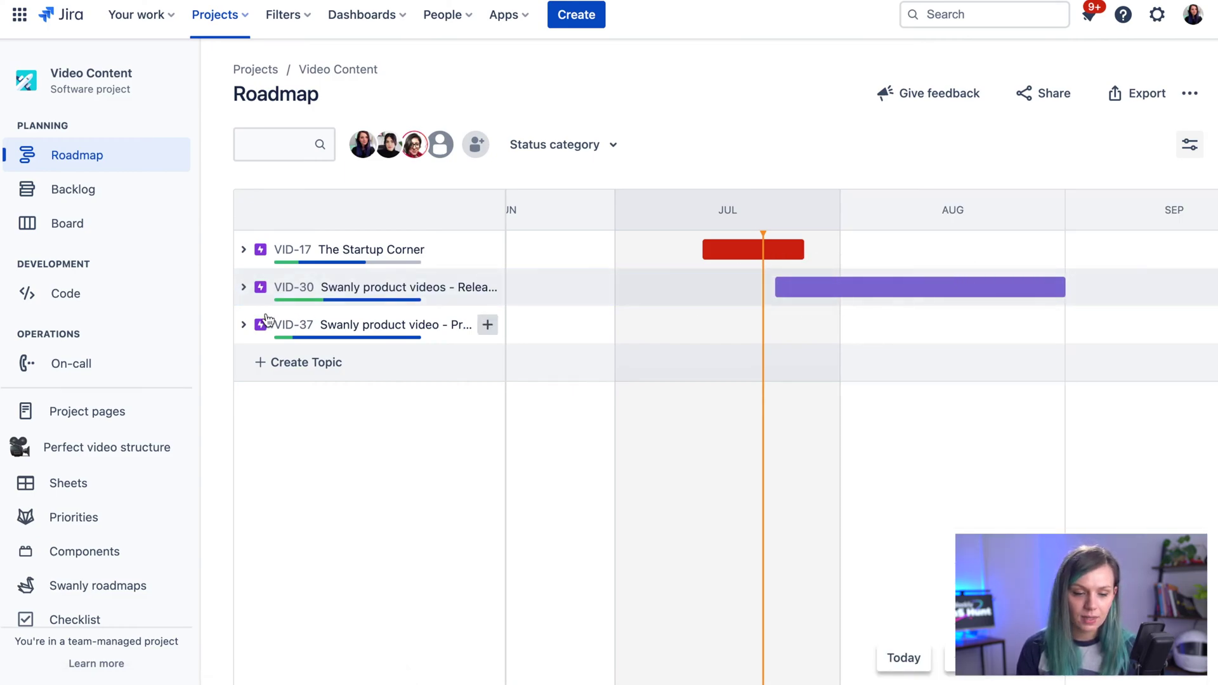
pyautogui.click(244, 291)
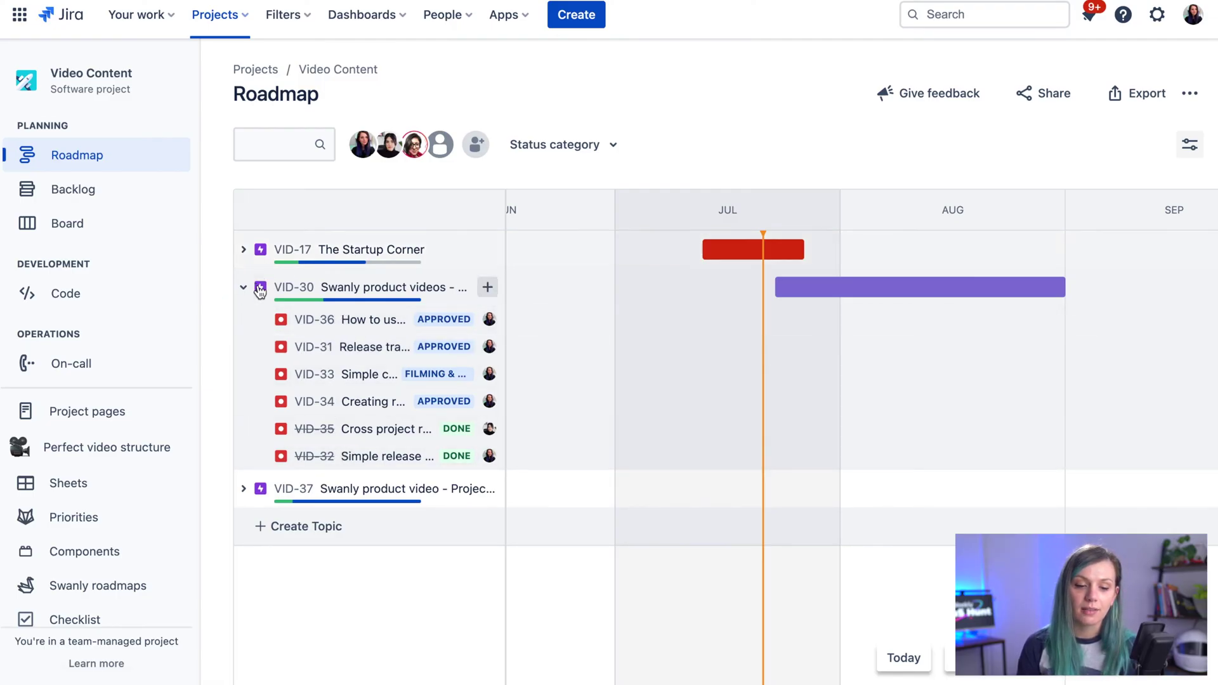
pyautogui.click(336, 290)
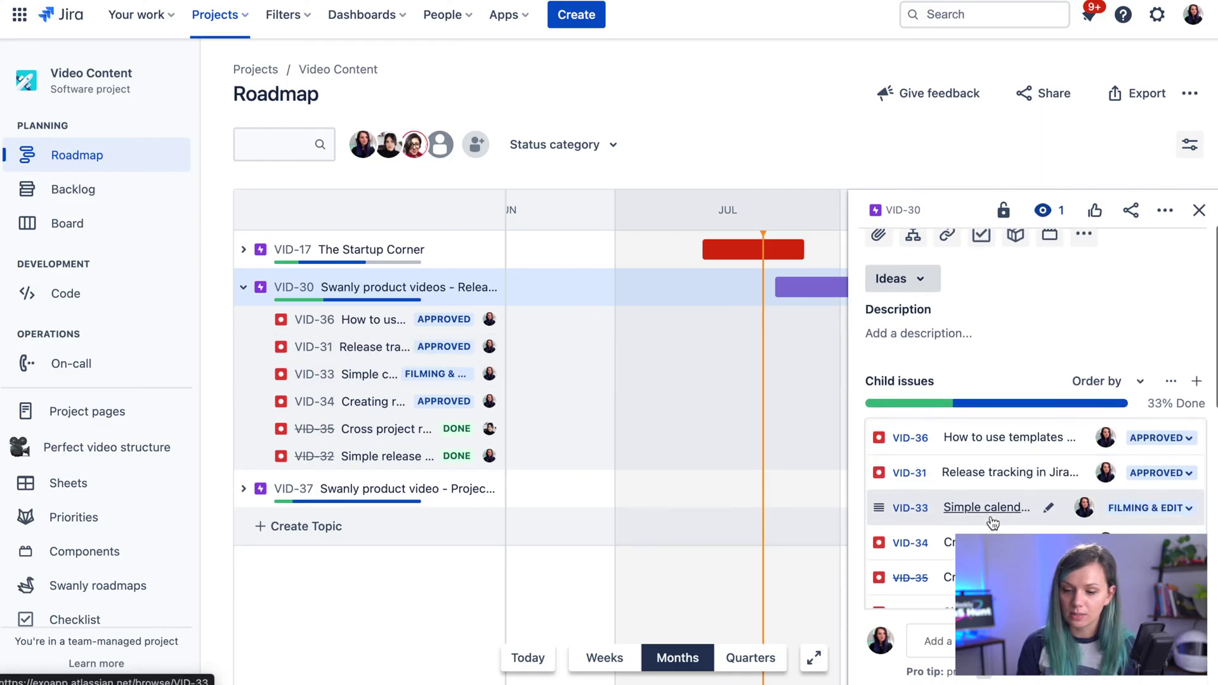
pyautogui.click(1199, 212)
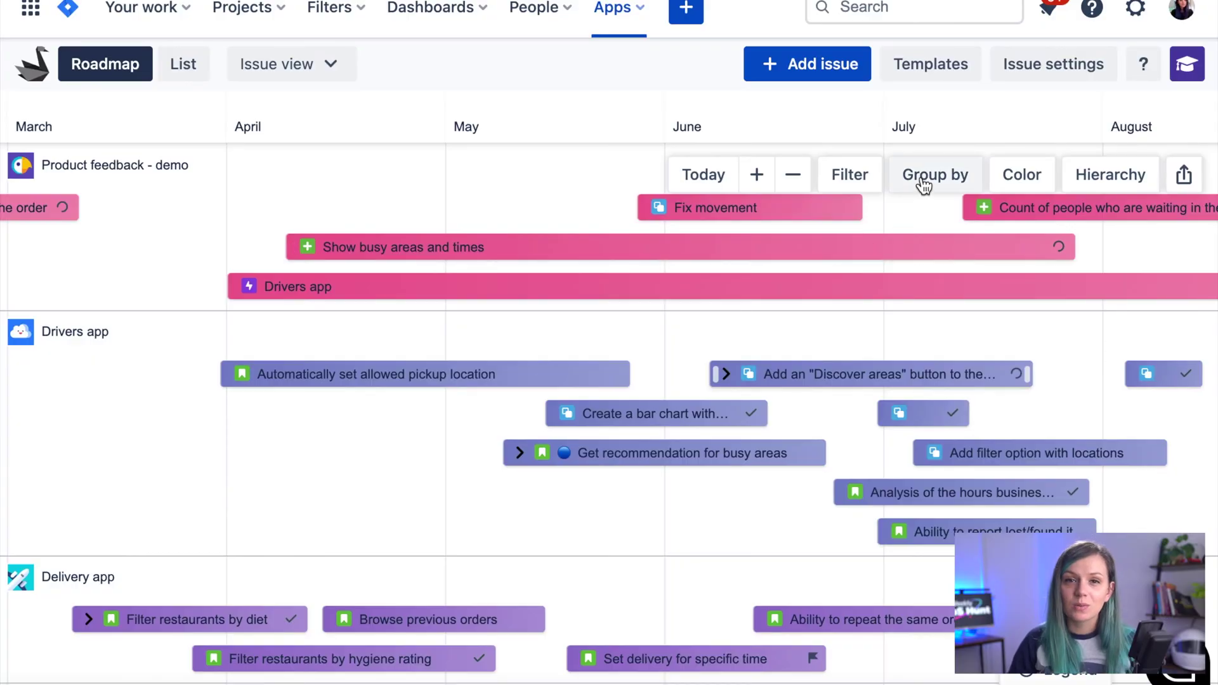
# Step: Set the Swanly roadmap's Group roadmap by option to Project category
pyautogui.click(928, 181)
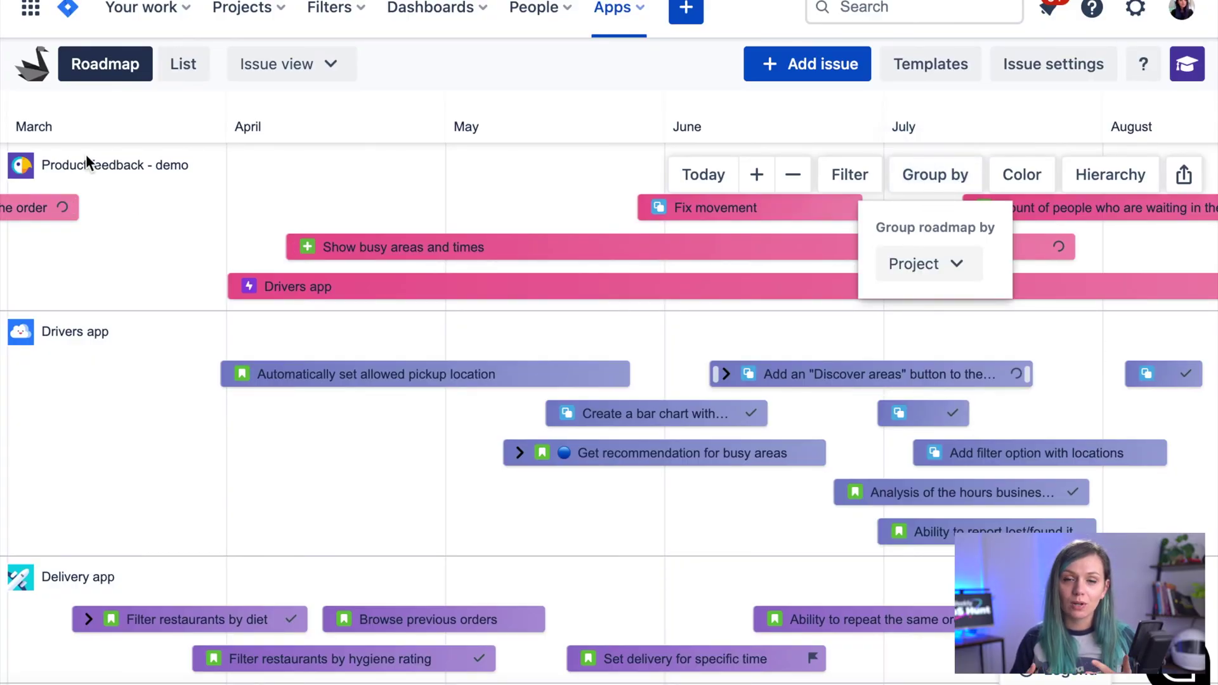
pyautogui.click(884, 273)
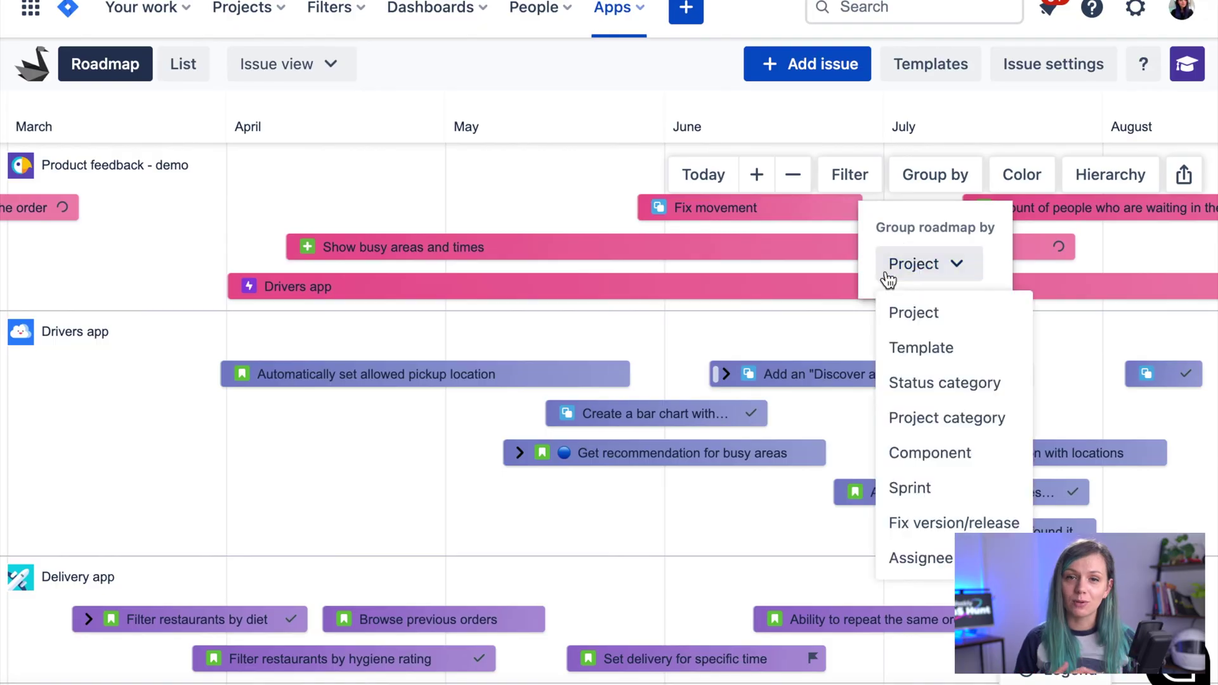
pyautogui.click(920, 416)
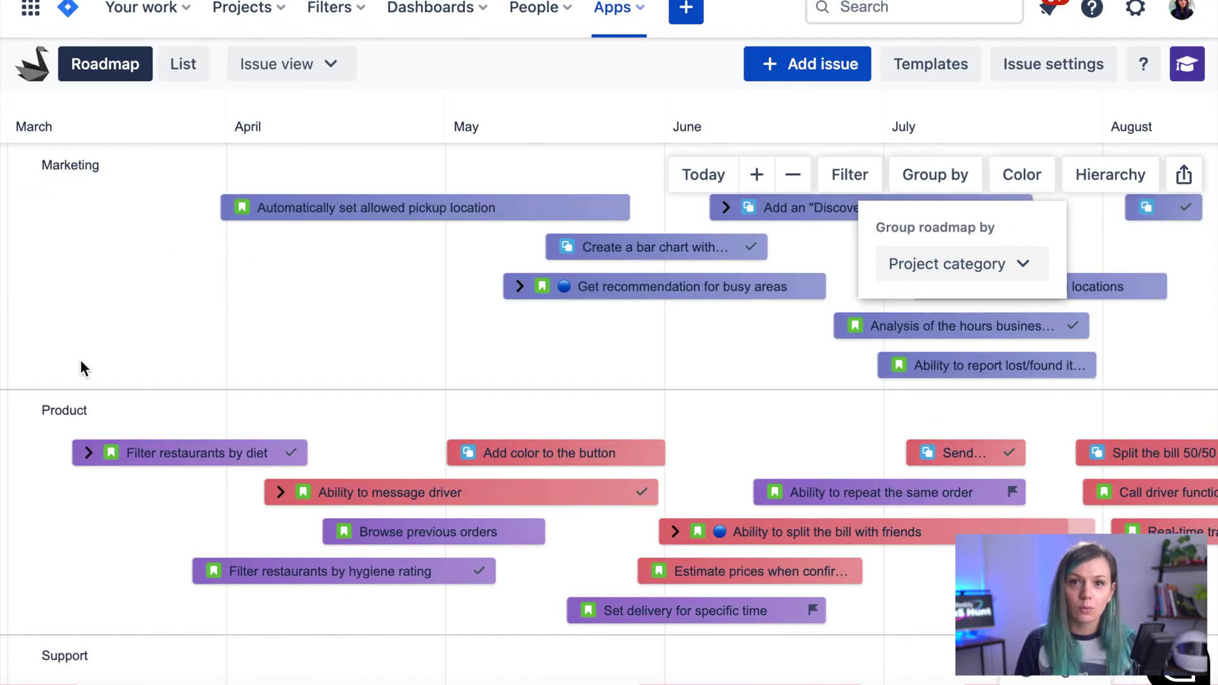
pyautogui.click(933, 270)
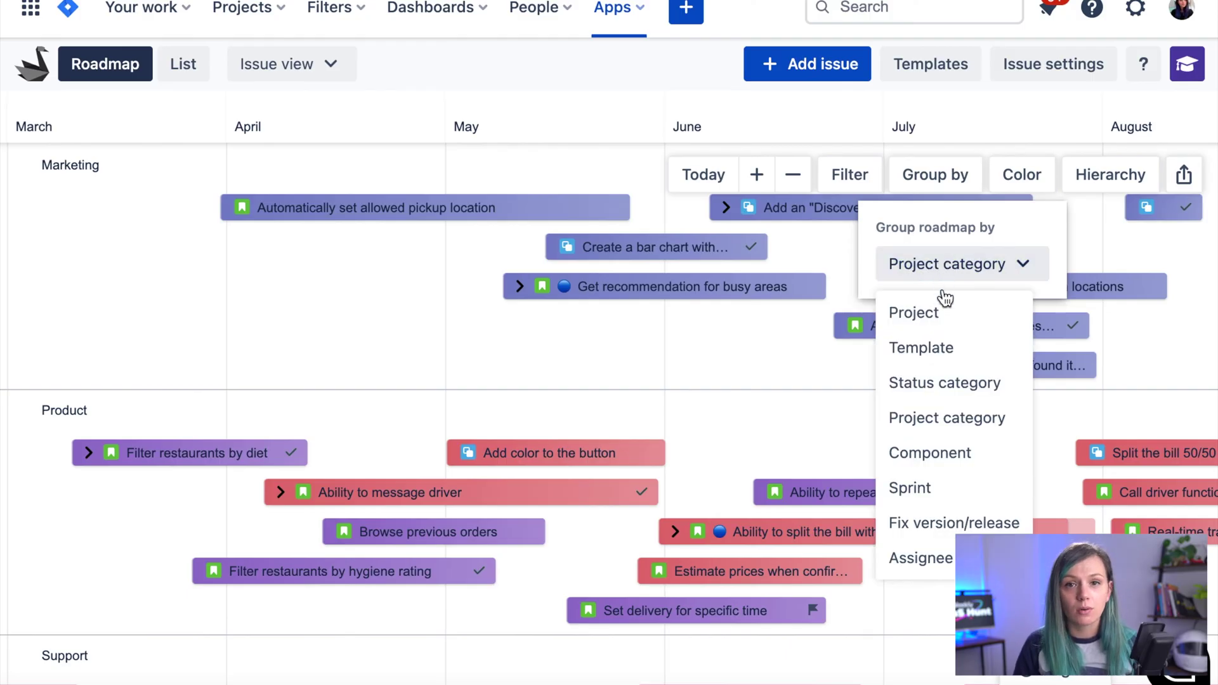